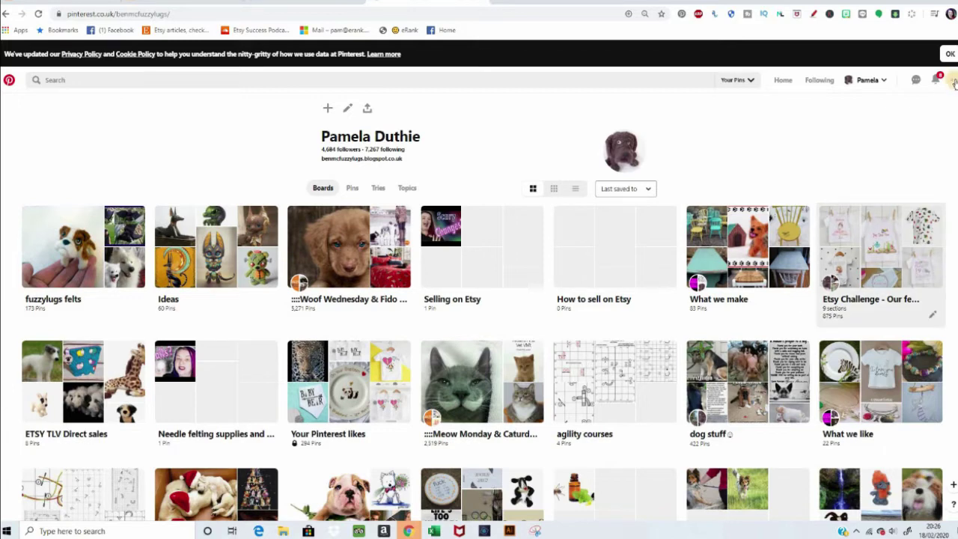
- Start adding a free business account to the current Pinterest profile
click(954, 80)
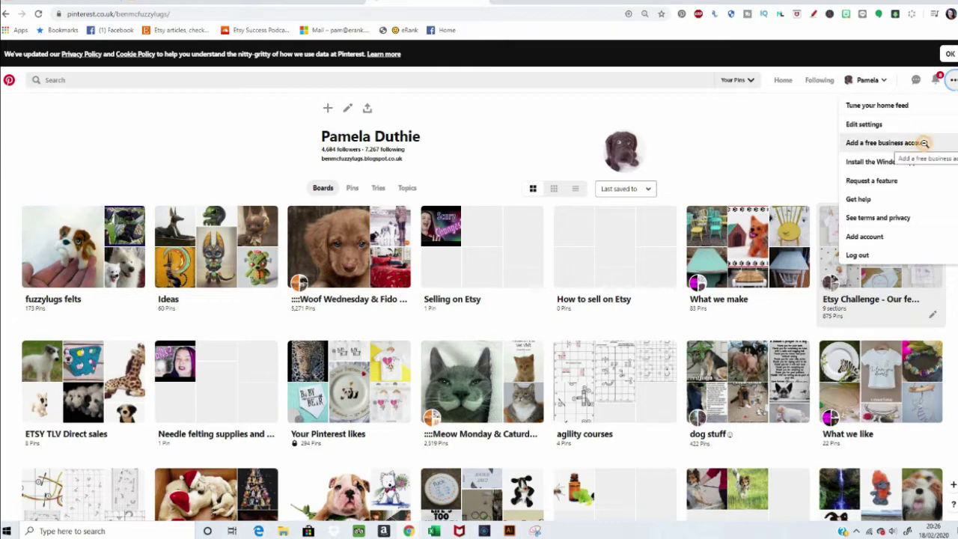
click(926, 143)
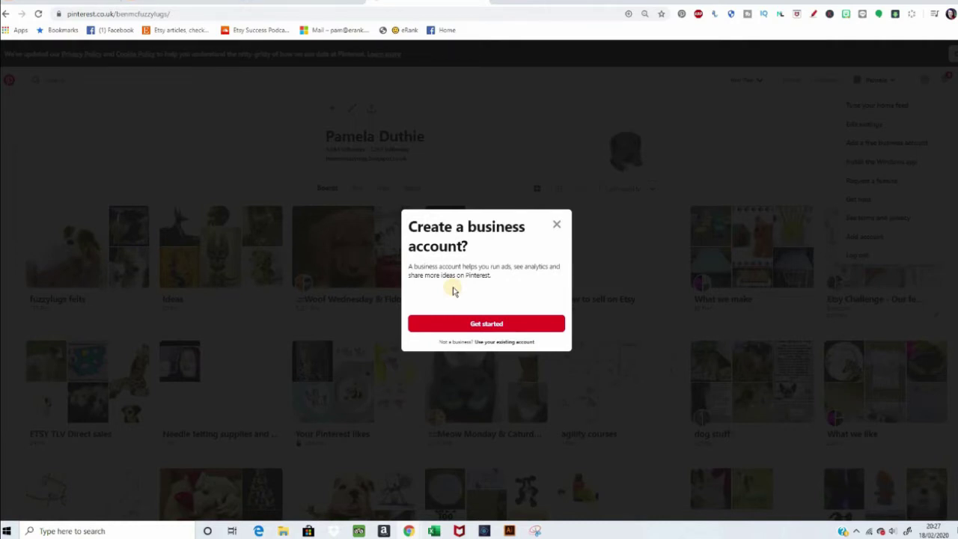
click(501, 328)
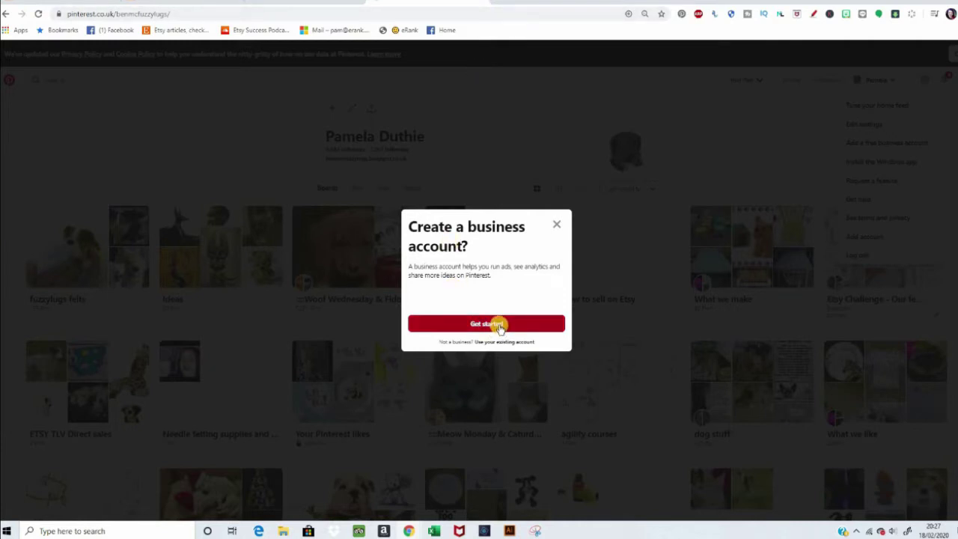
click(498, 325)
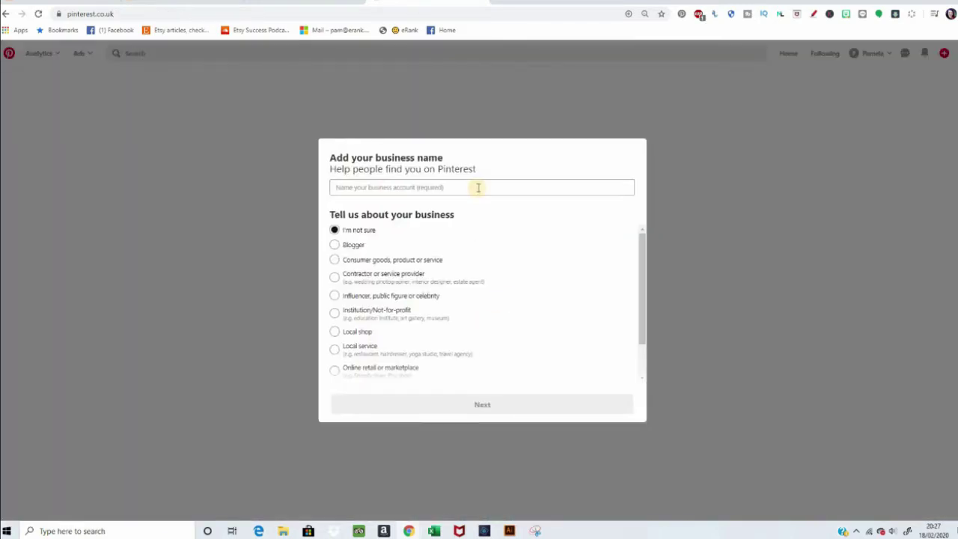
- Name the business account BenMcfuzzylugs, set its business type to Online retail or marketplace, and continue
click(478, 188)
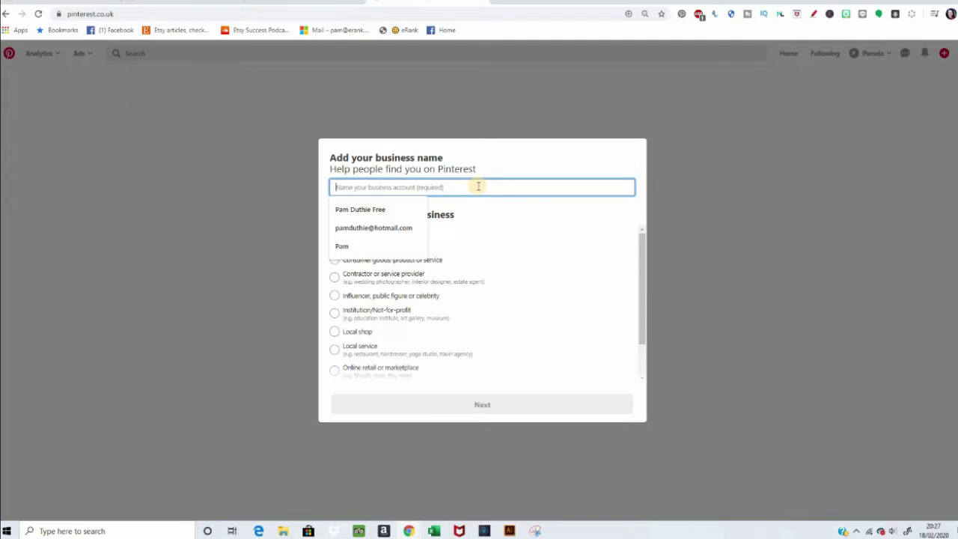
text(BenMcfuzzylugs)
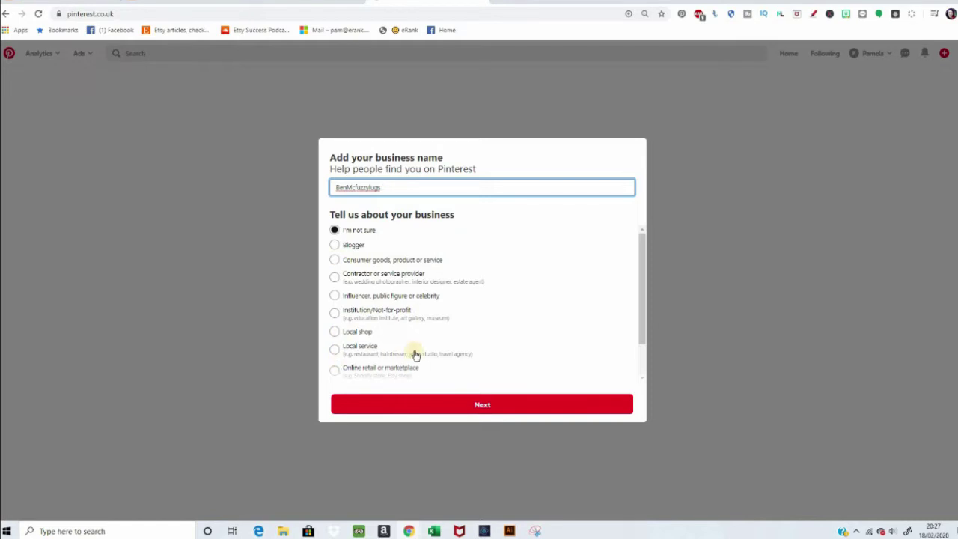
scroll(341, 337, down, 2)
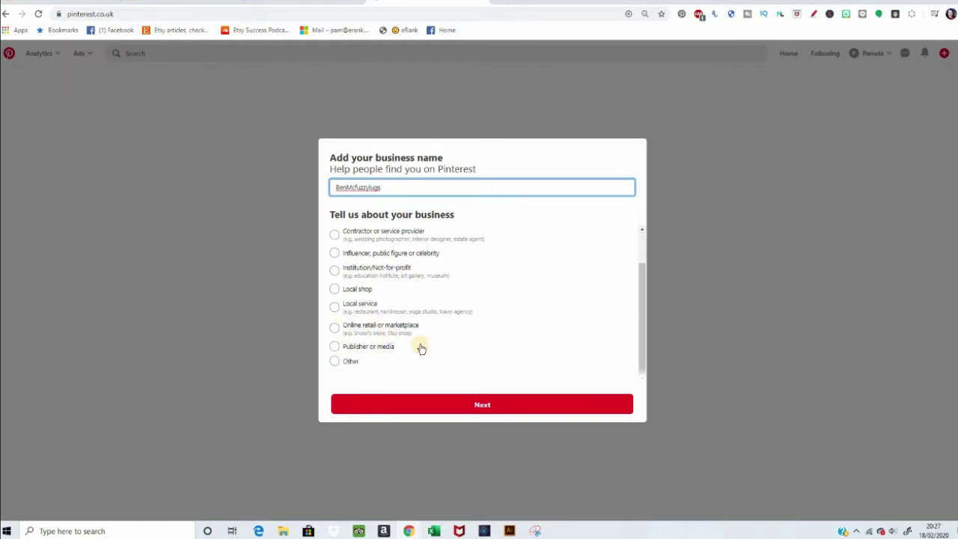
click(335, 328)
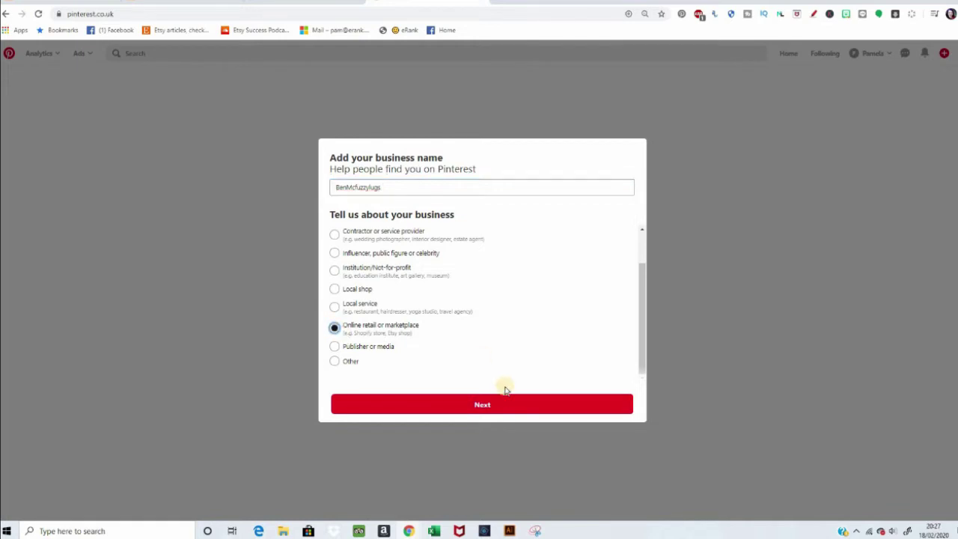
click(488, 404)
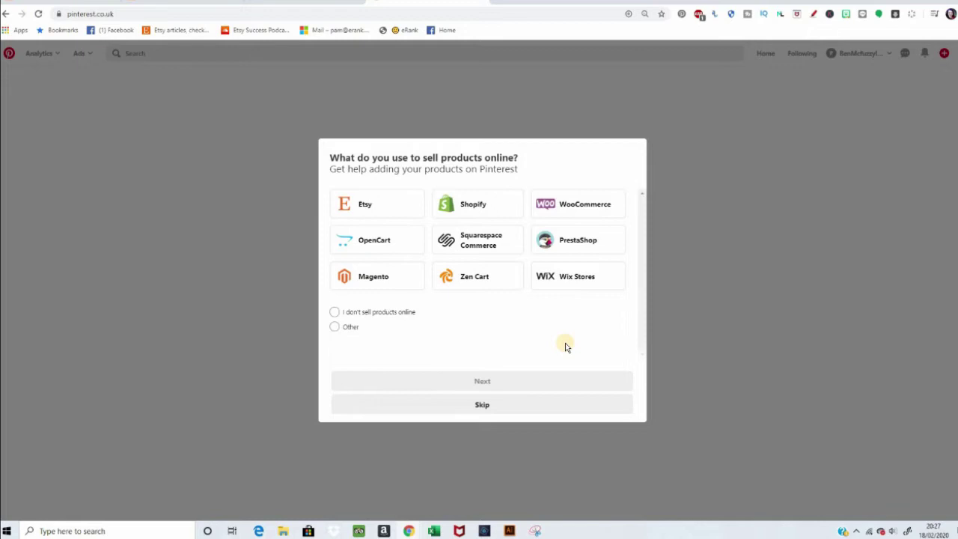
- Choose Etsy as the online selling platform and submit the business e-mail address
click(362, 206)
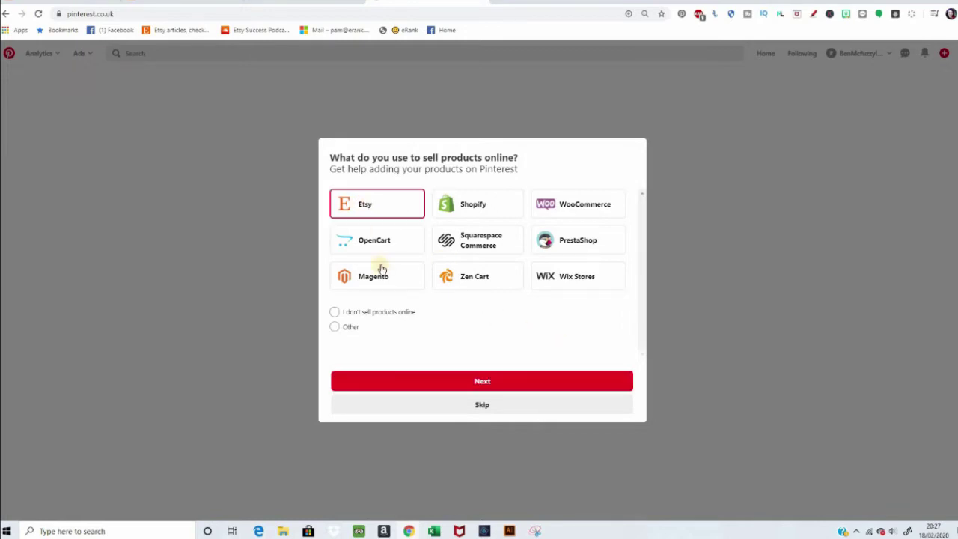
click(485, 388)
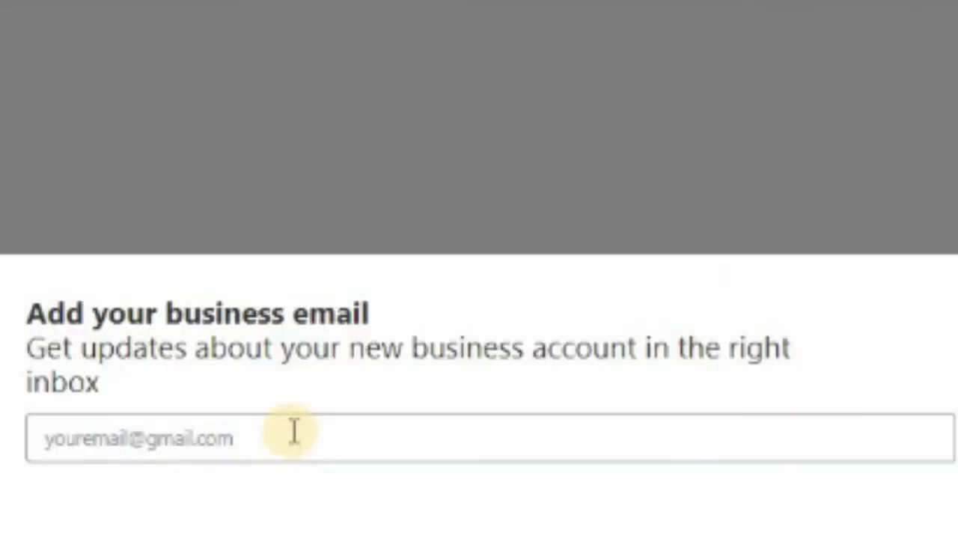
click(293, 428)
click(261, 526)
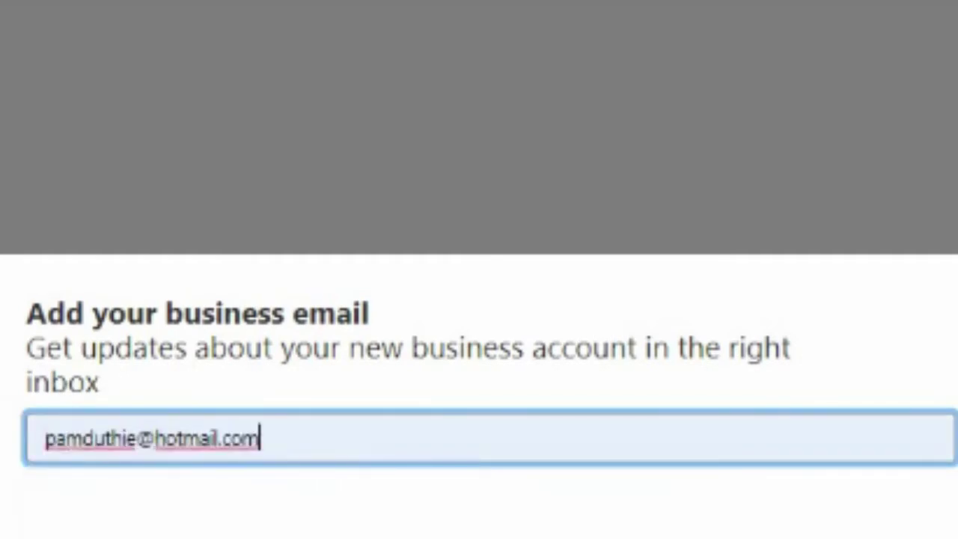
key(Return)
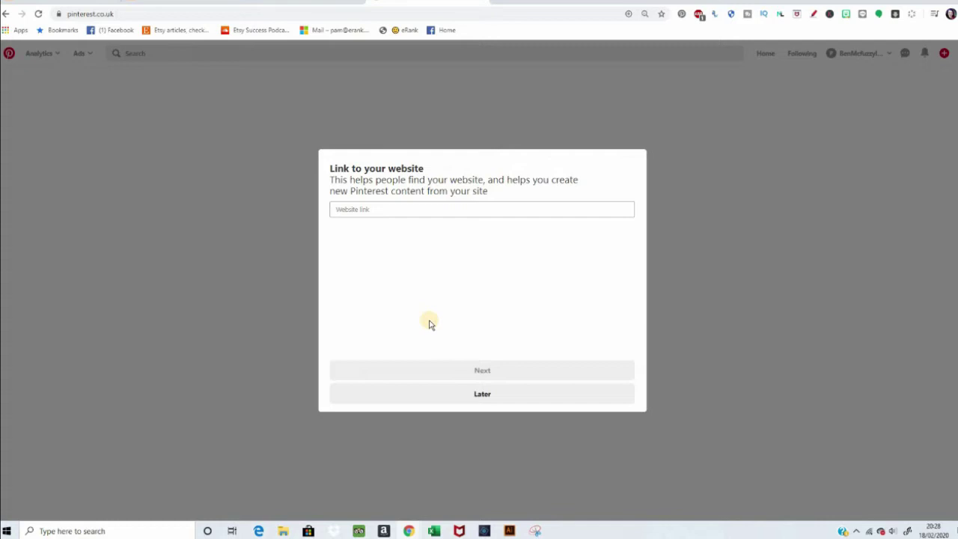
- Switch to Etsy, find the shop named benmcfuzzylugs, and copy the web address of its shop page
click(178, 5)
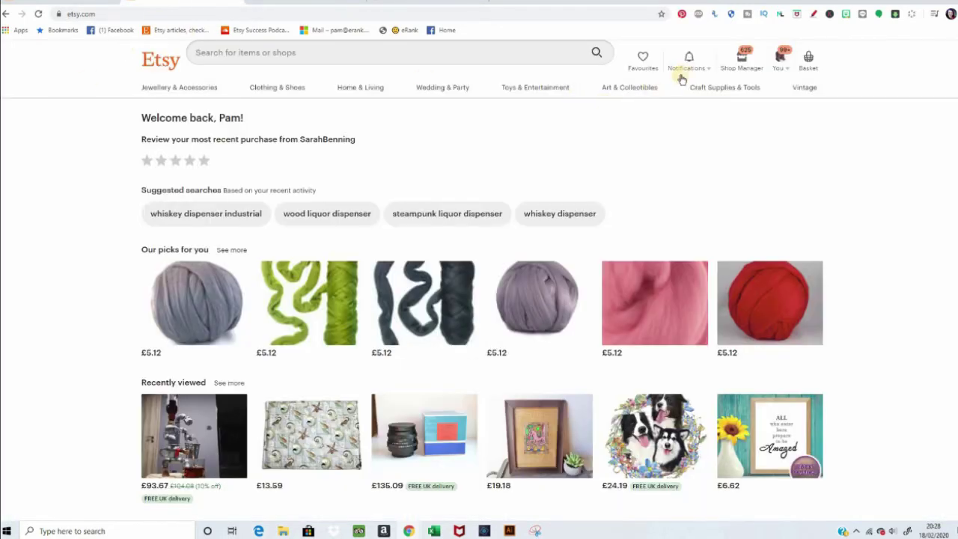
click(256, 57)
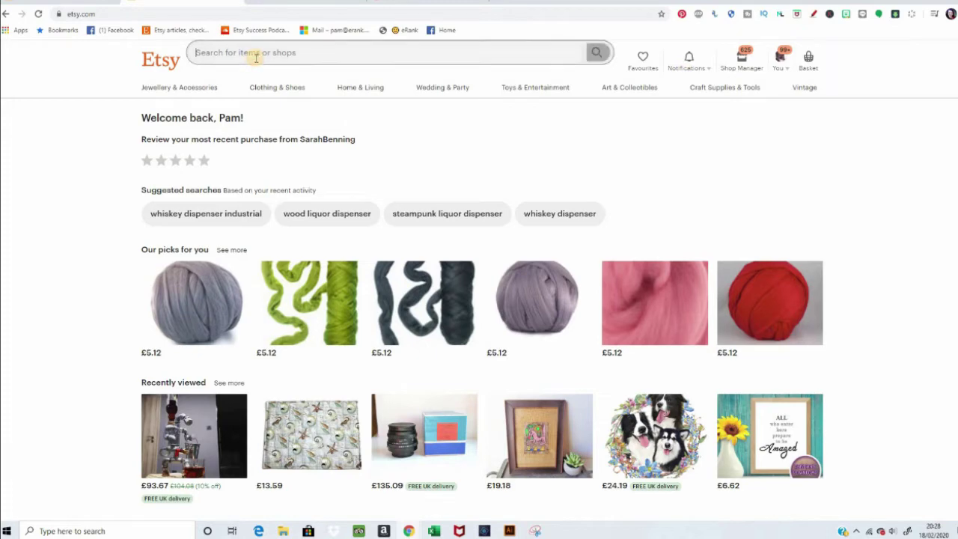
text(benmcfuzzylugs)
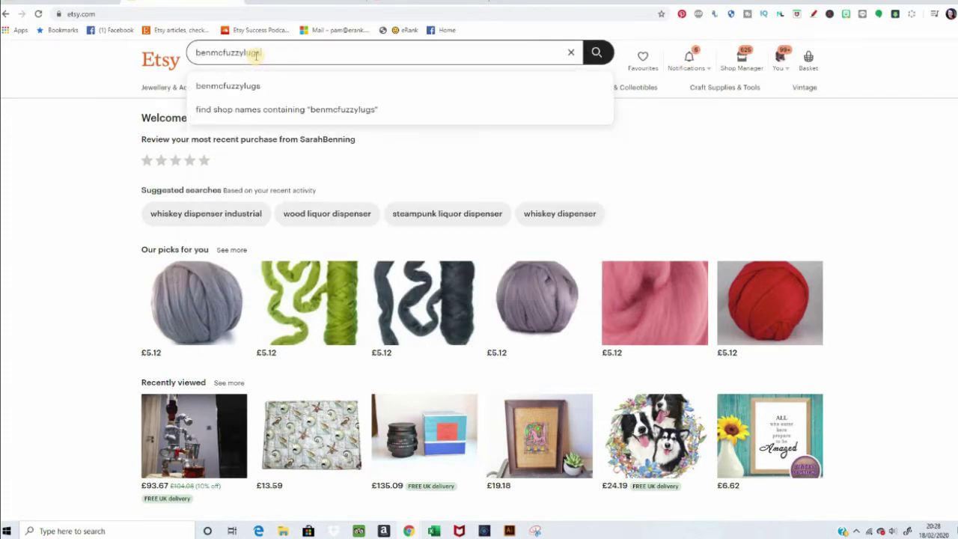
key(Return)
click(371, 122)
right_click(56, 9)
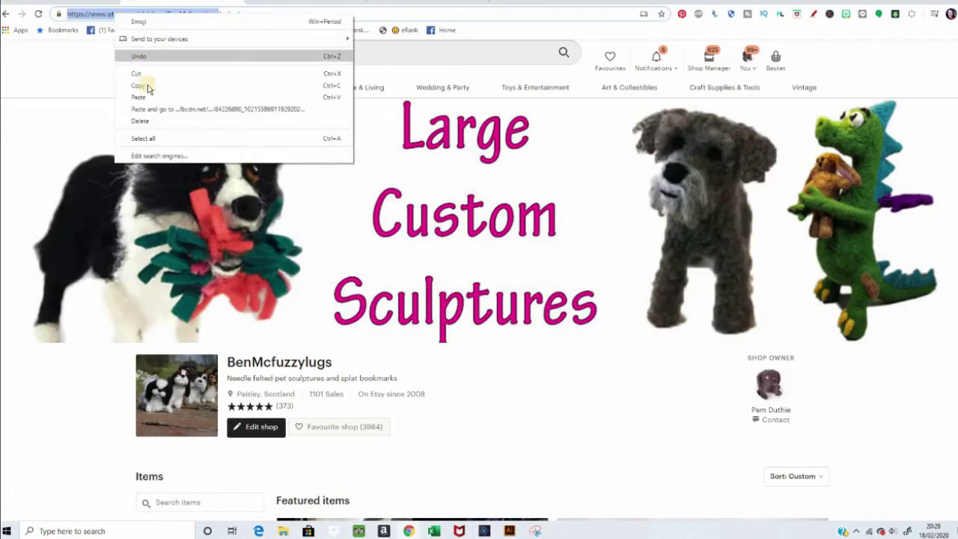
click(149, 84)
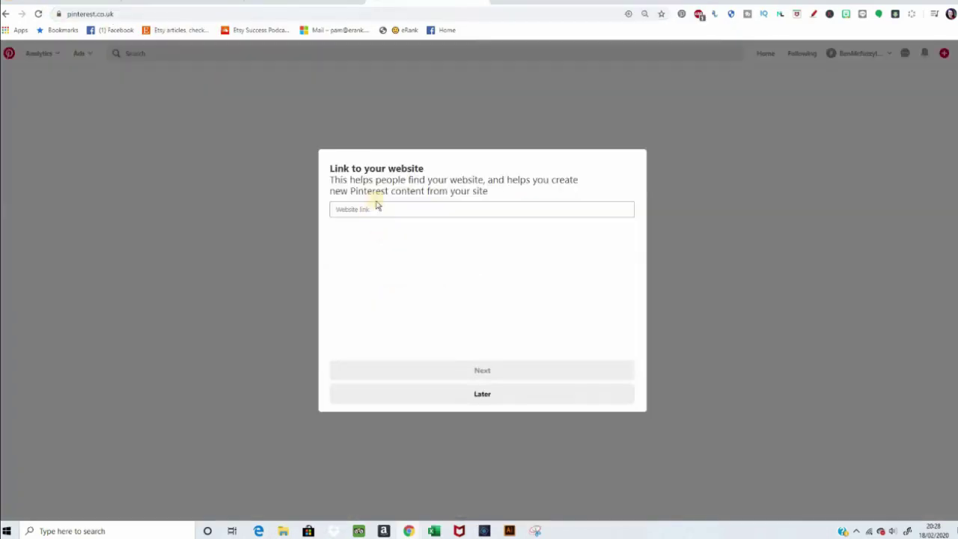
right_click(376, 207)
click(394, 292)
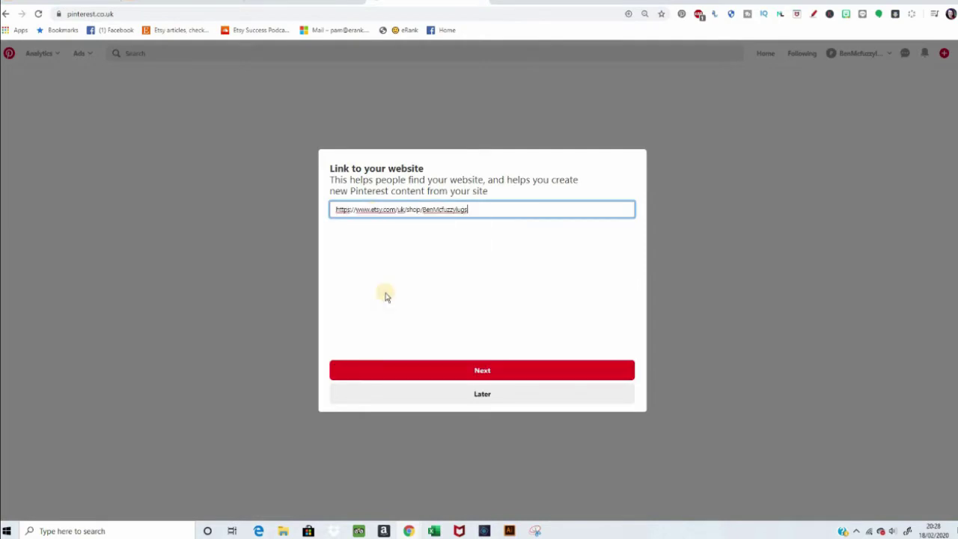
click(492, 374)
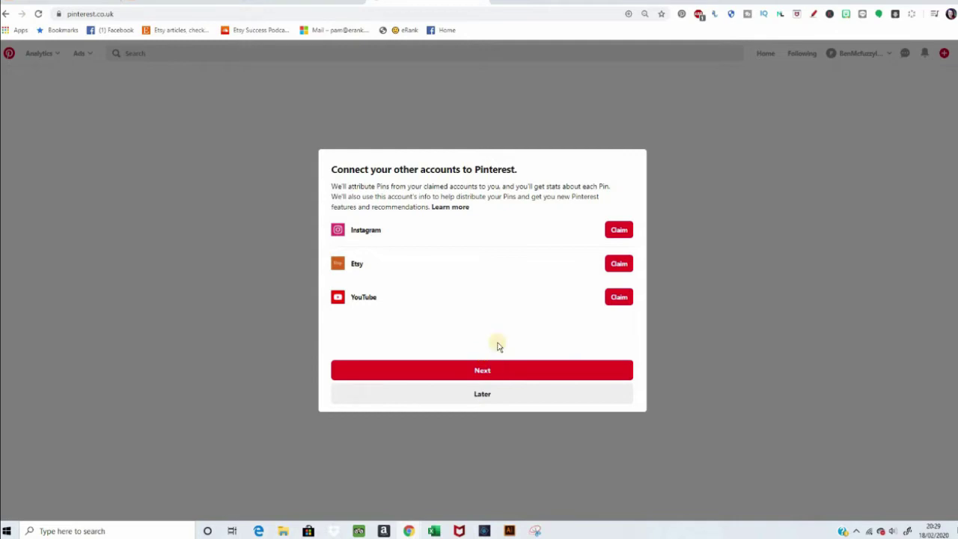
- Claim the Etsy and Instagram accounts by authorising Pinterest's access to each, leave YouTube unclaimed, and continue
click(620, 265)
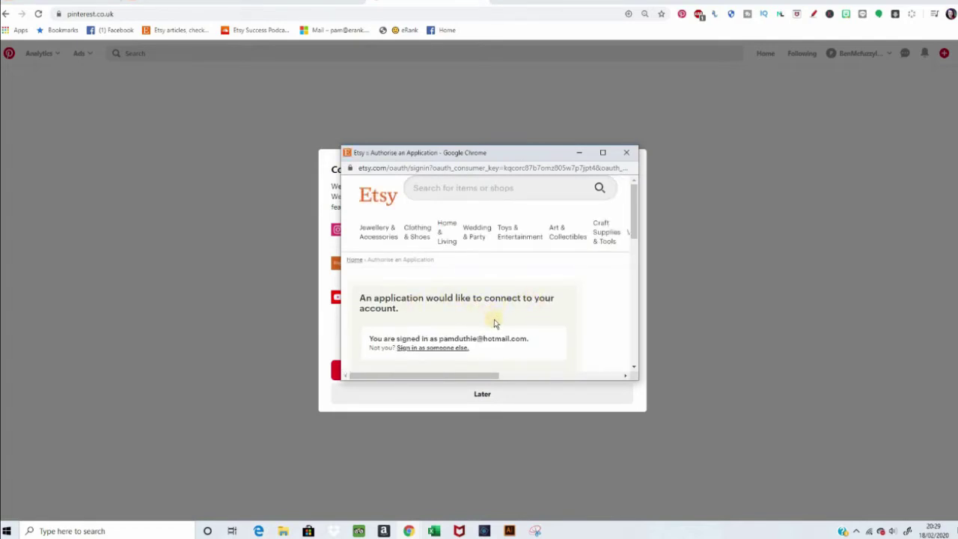
scroll(540, 299, down, 5)
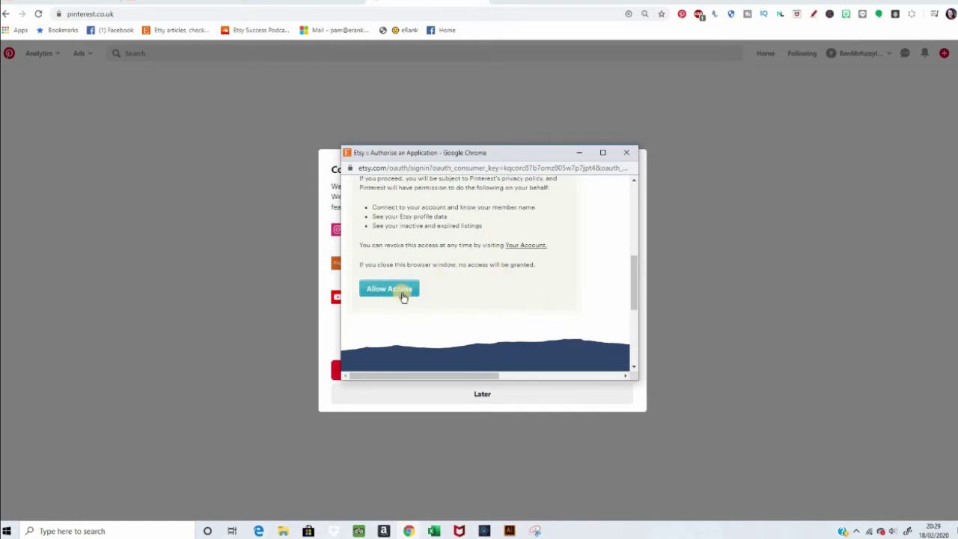
click(403, 292)
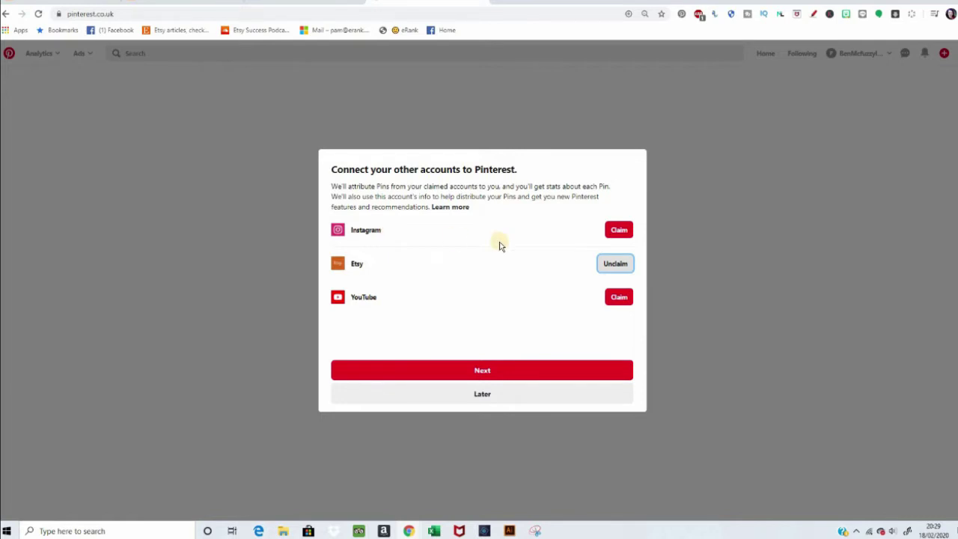
click(621, 231)
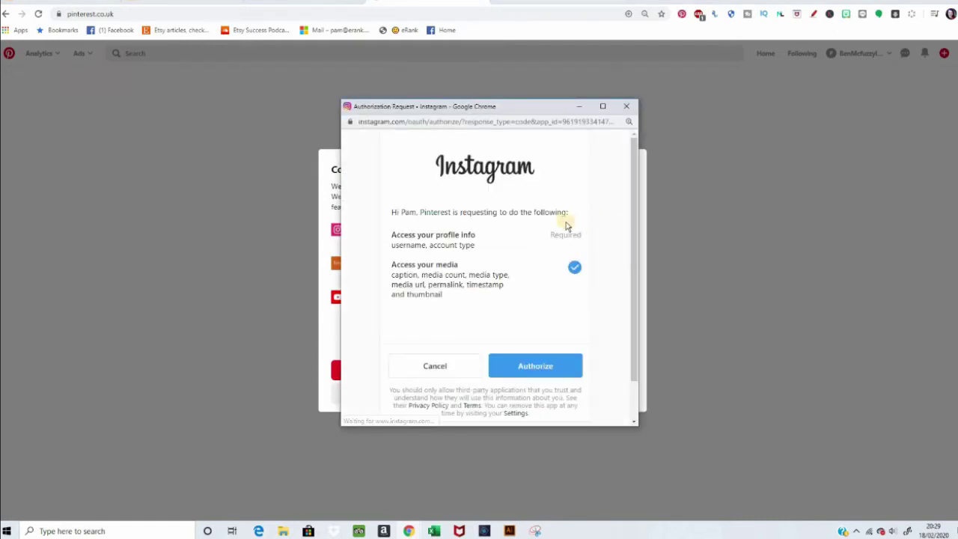
click(537, 364)
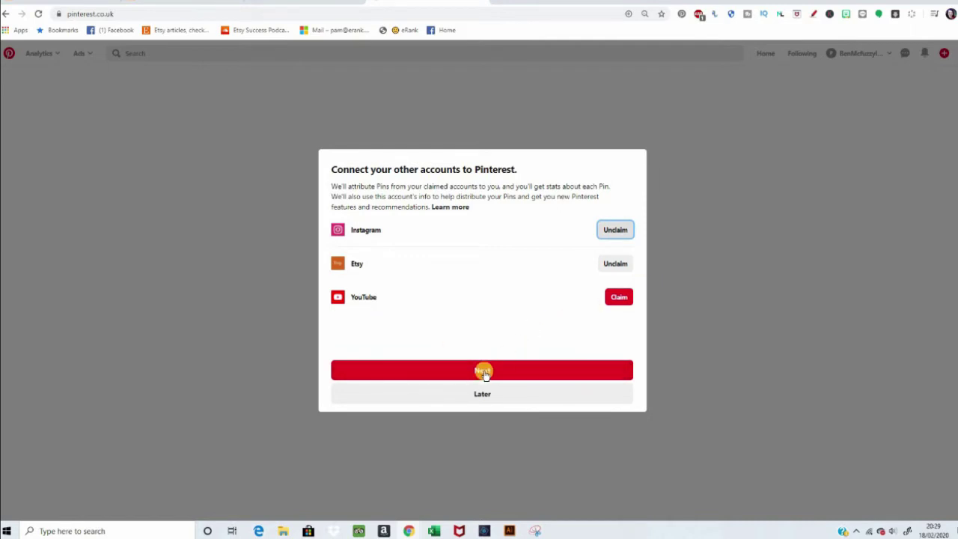
click(485, 374)
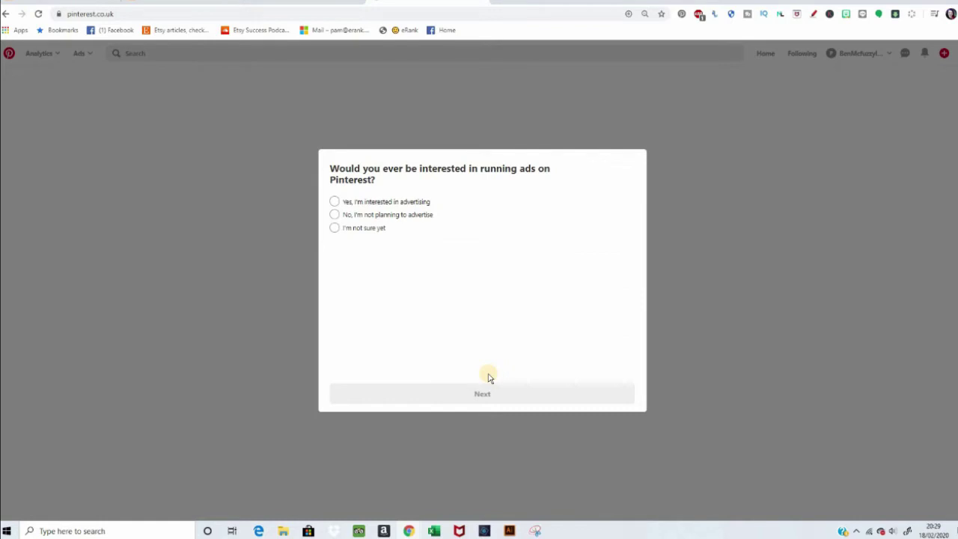
- Answer "I'm not sure yet" about running ads, and decline both the browser button and the survey
click(335, 228)
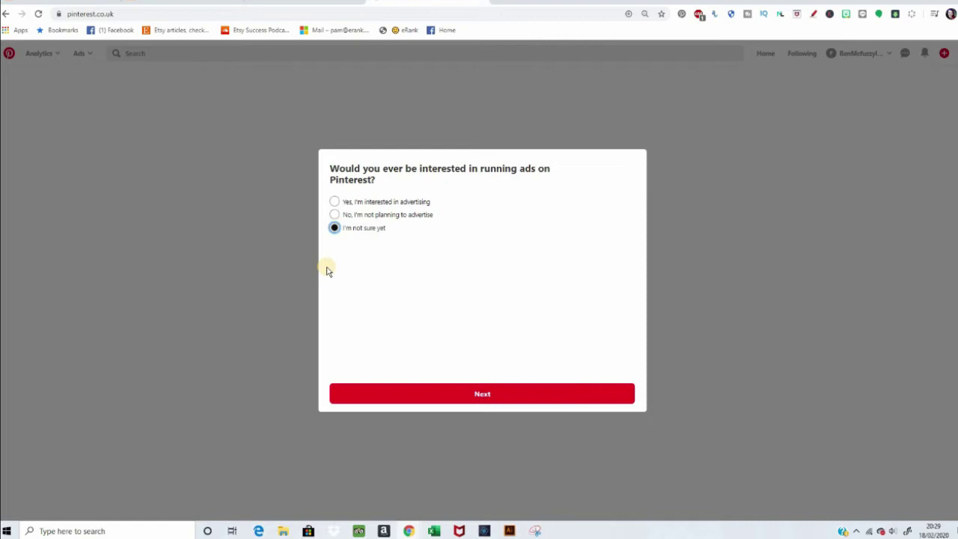
click(485, 394)
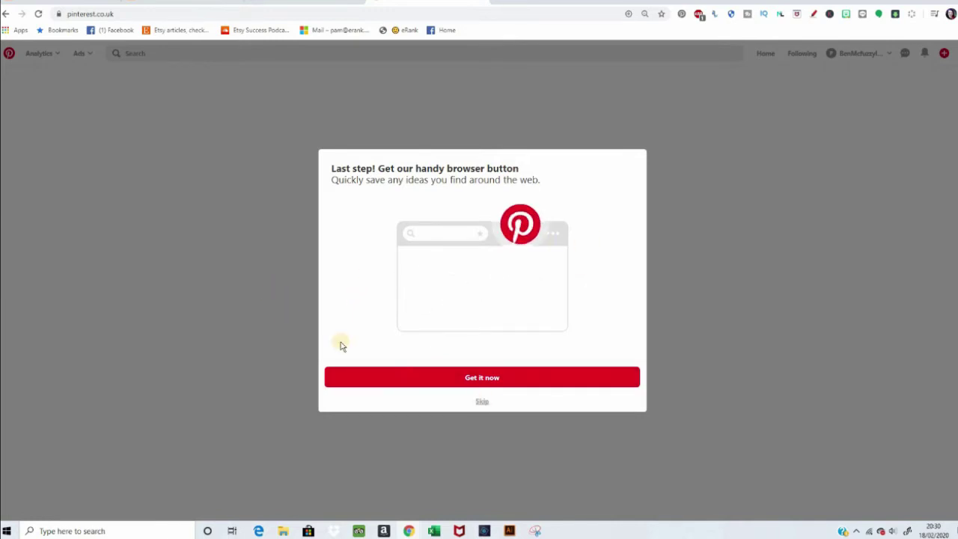
click(482, 403)
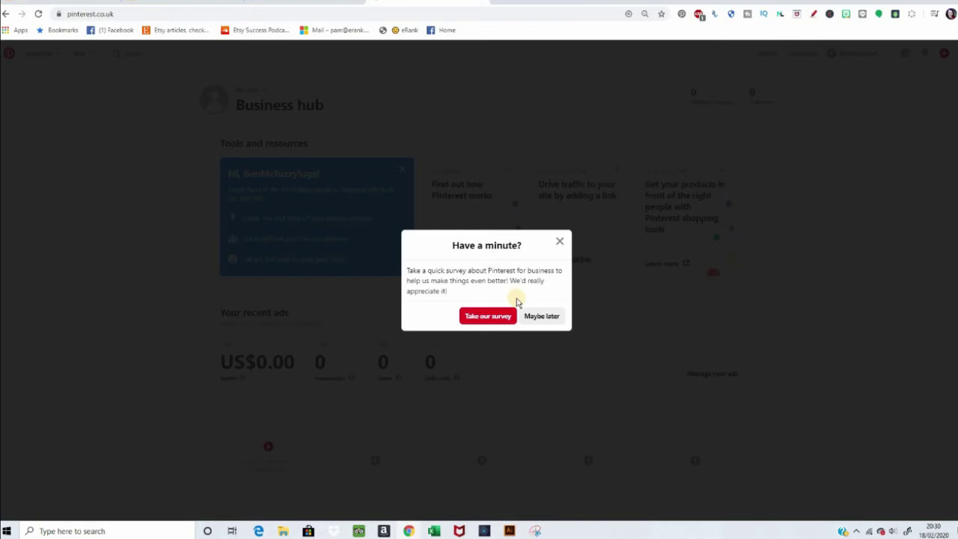
click(551, 318)
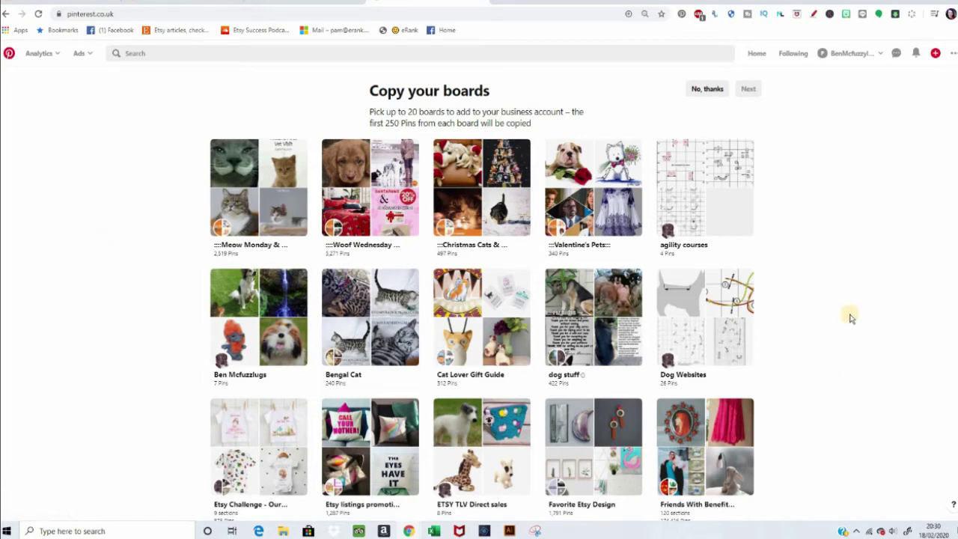
- Try to copy the "fuzzylugs felts" board to the business account
scroll(851, 319, down, 3)
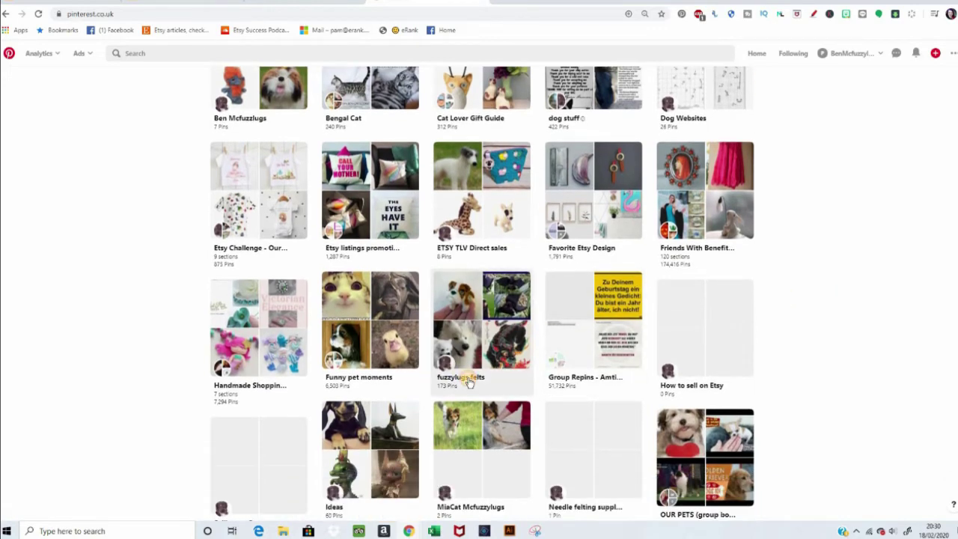
click(470, 382)
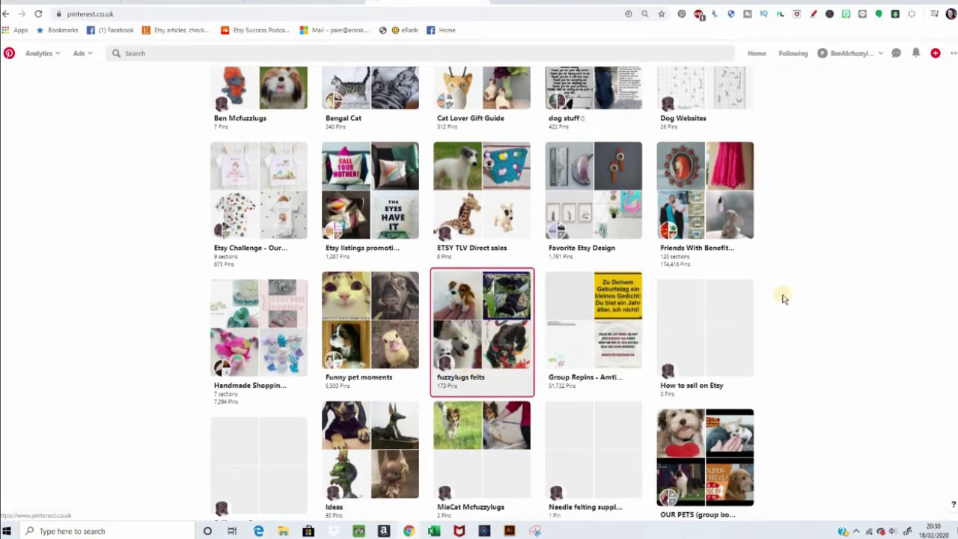
scroll(771, 300, up, 3)
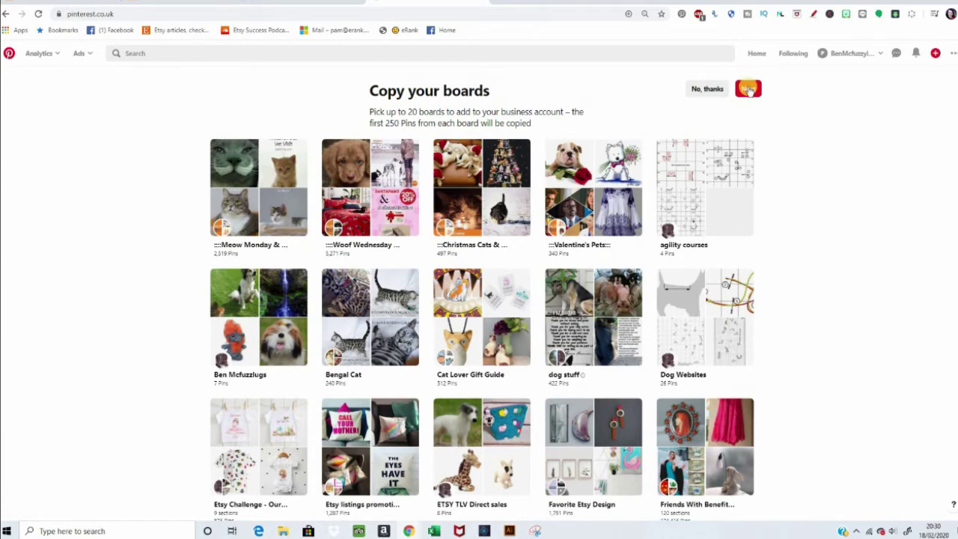
click(749, 89)
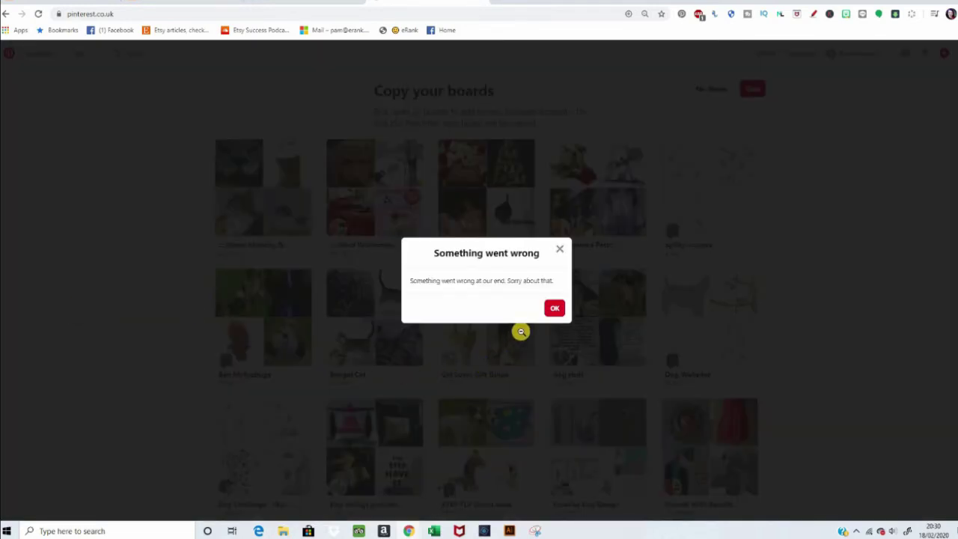
click(552, 315)
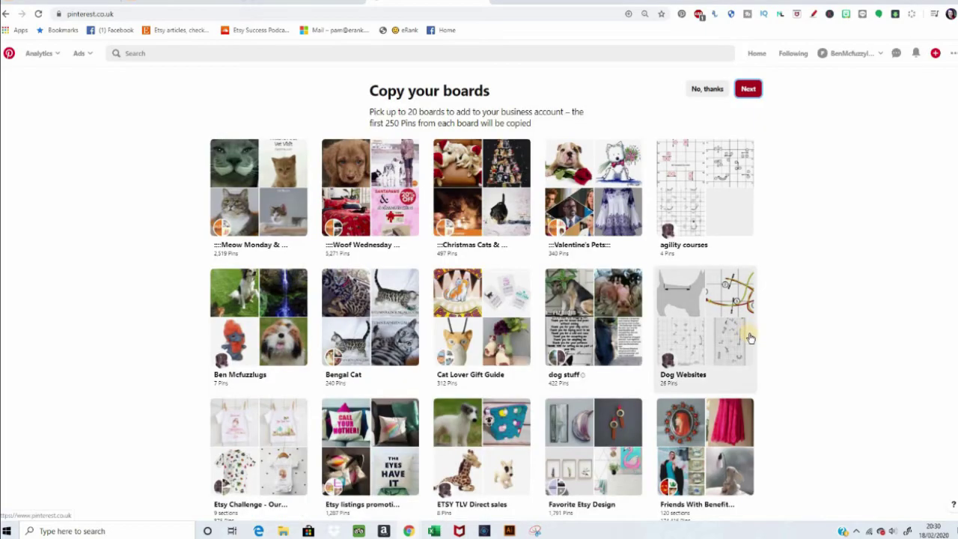
- Look over the boards offered for copying, dismiss the error notice, and decline copying any boards to the business account
scroll(751, 337, down, 3)
scroll(751, 337, down, 4)
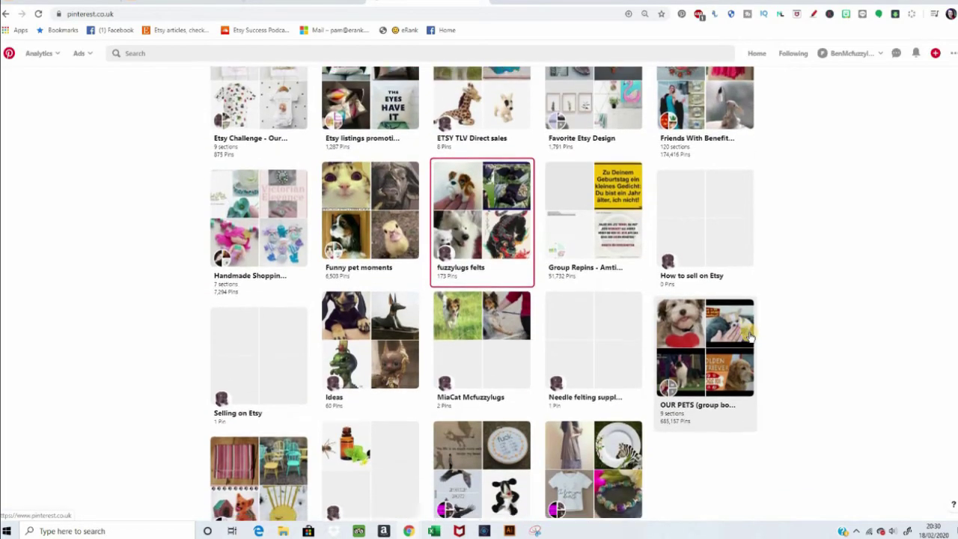
scroll(749, 333, up, 6)
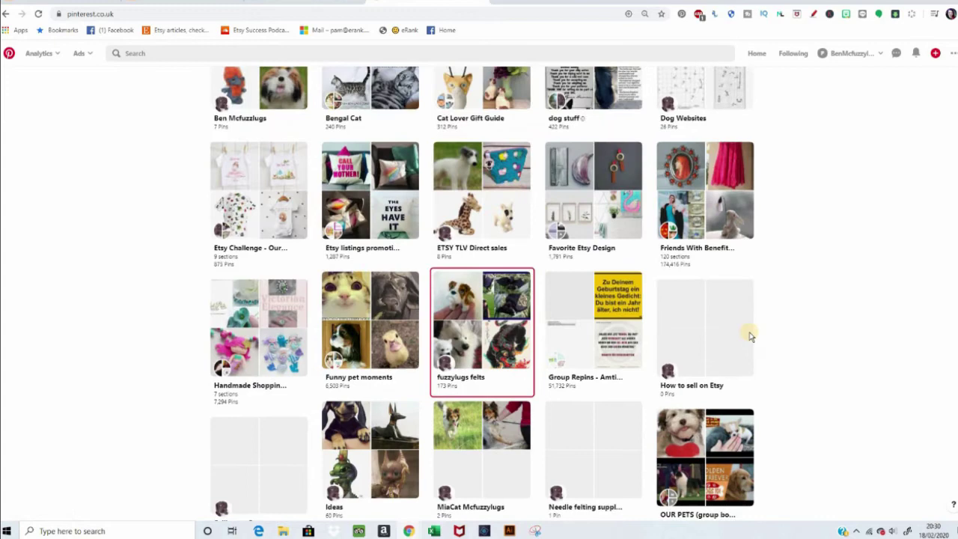
scroll(745, 187, up, 2)
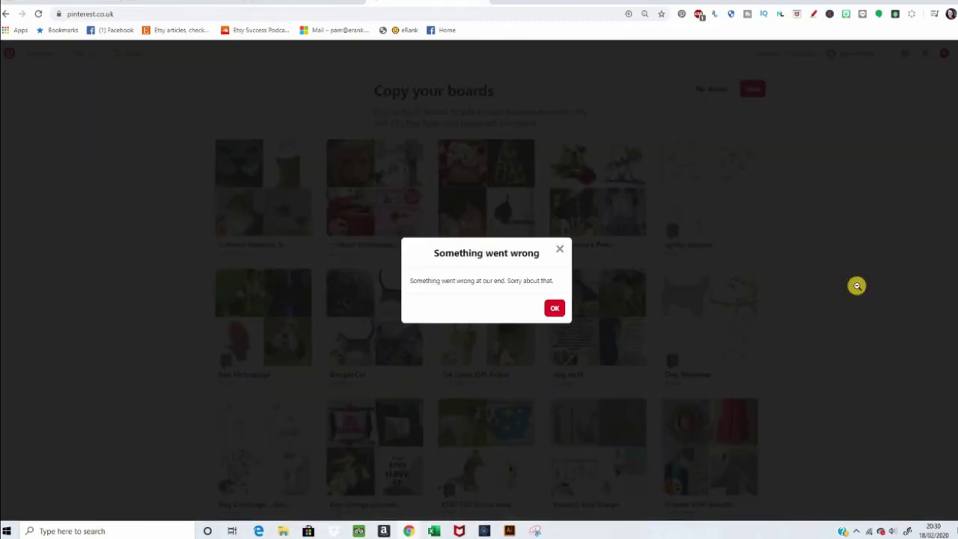
click(556, 309)
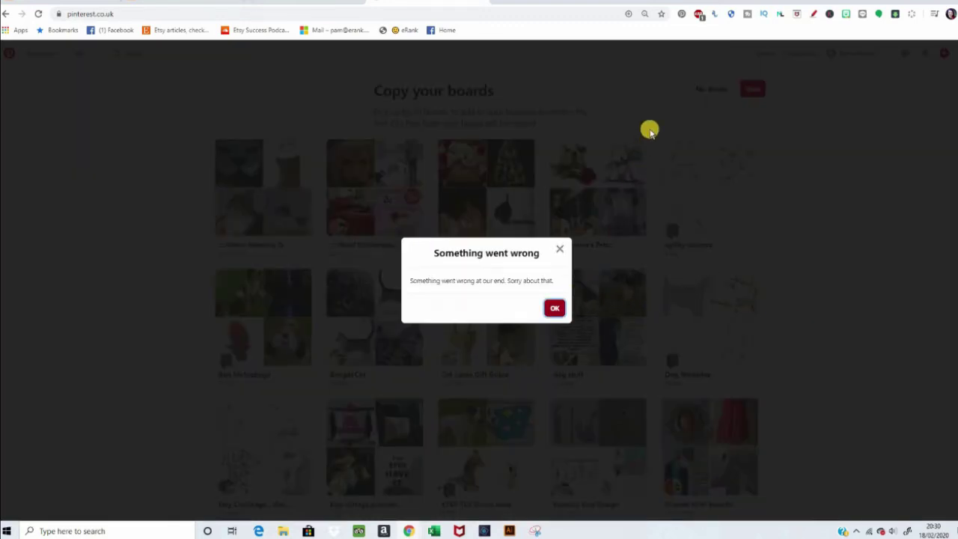
click(708, 89)
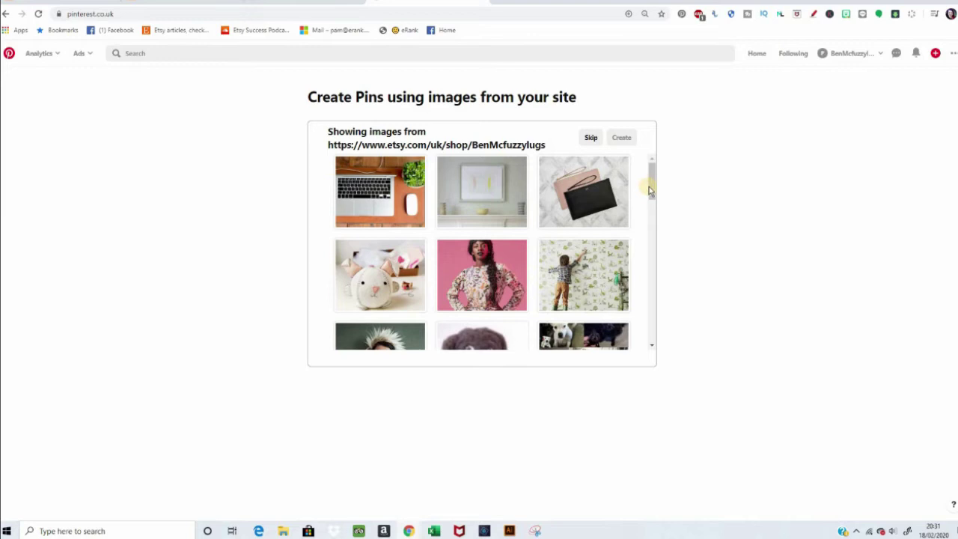
- Create a Pin from the Etsy shop's collage image of dogs, found among the site images
drag(650, 190, 652, 206)
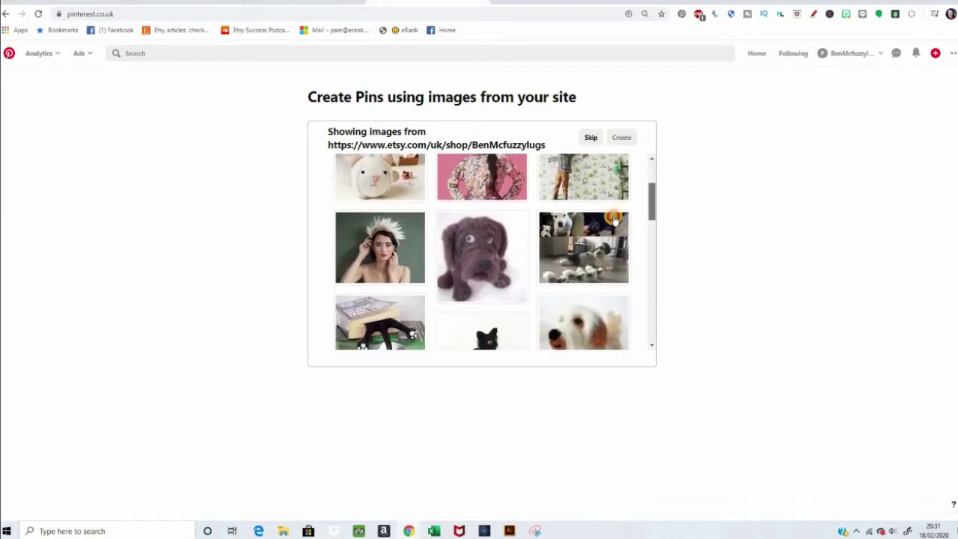
click(596, 255)
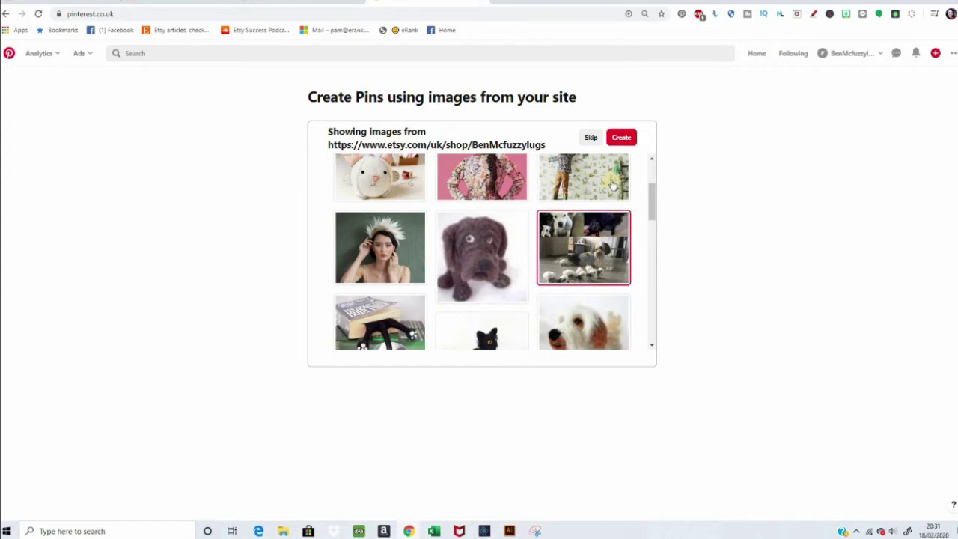
click(626, 144)
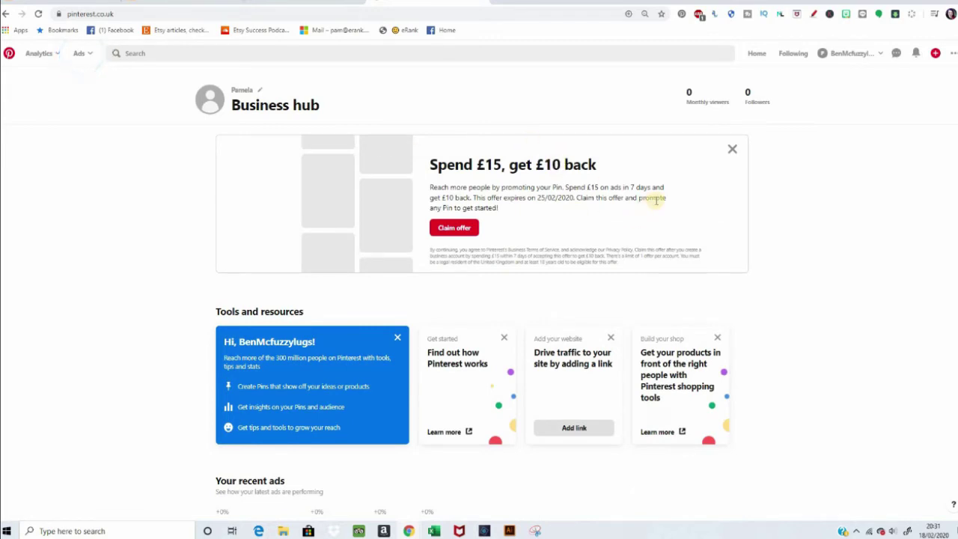
- Dismiss the ad credit offer and look over the Business hub's tools, recent ads and Pin statistics
click(734, 152)
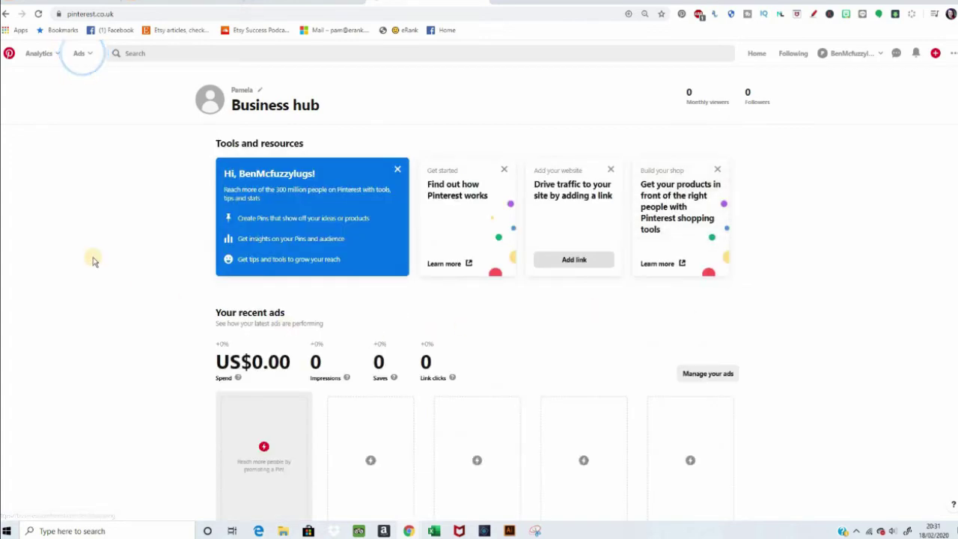
scroll(133, 272, down, 2)
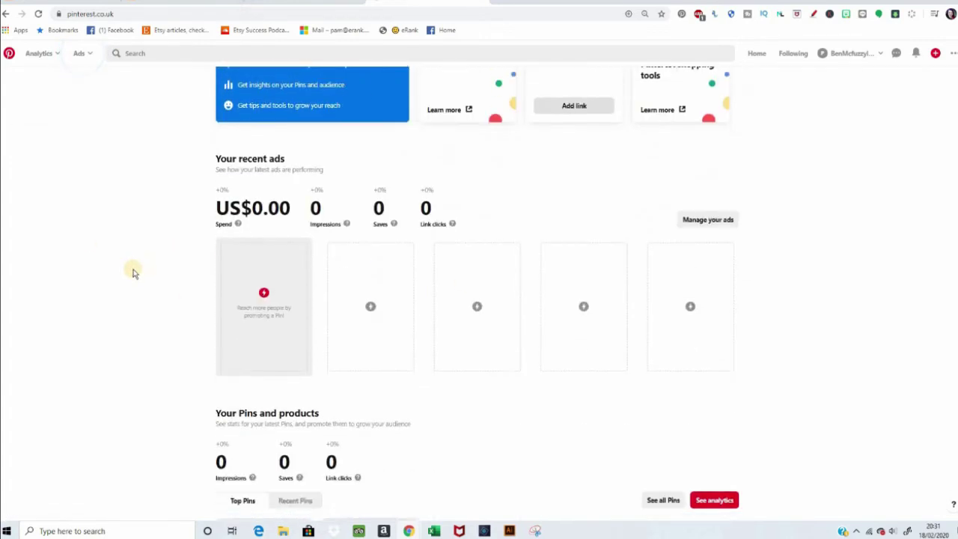
scroll(133, 271, down, 2)
scroll(135, 268, up, 4)
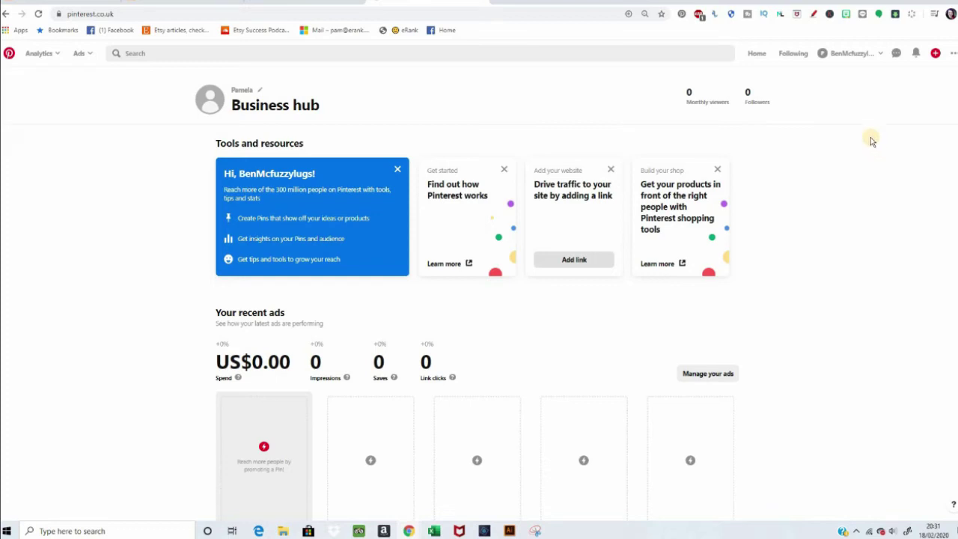
- Switch to the personal account, and from there back to the new business account that carries only the owner's first name
click(853, 54)
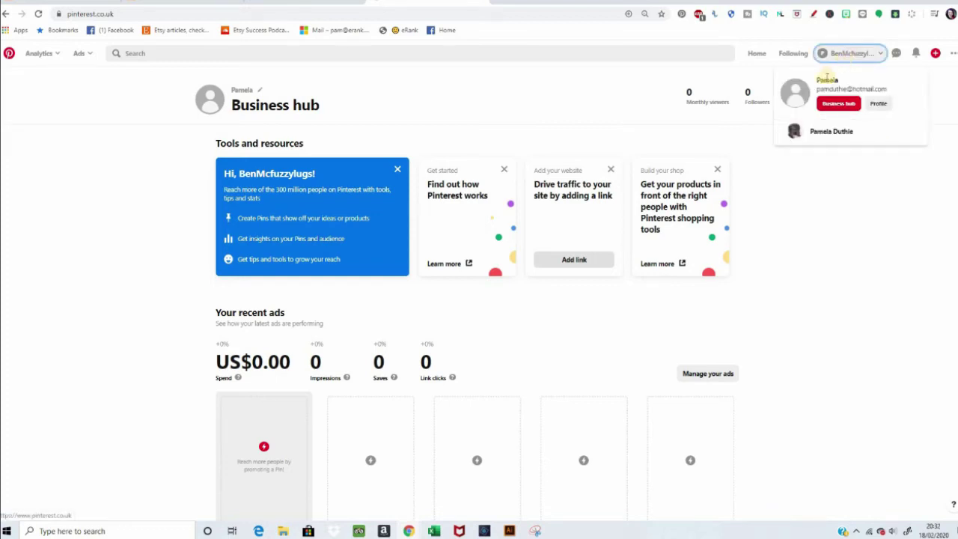
click(833, 132)
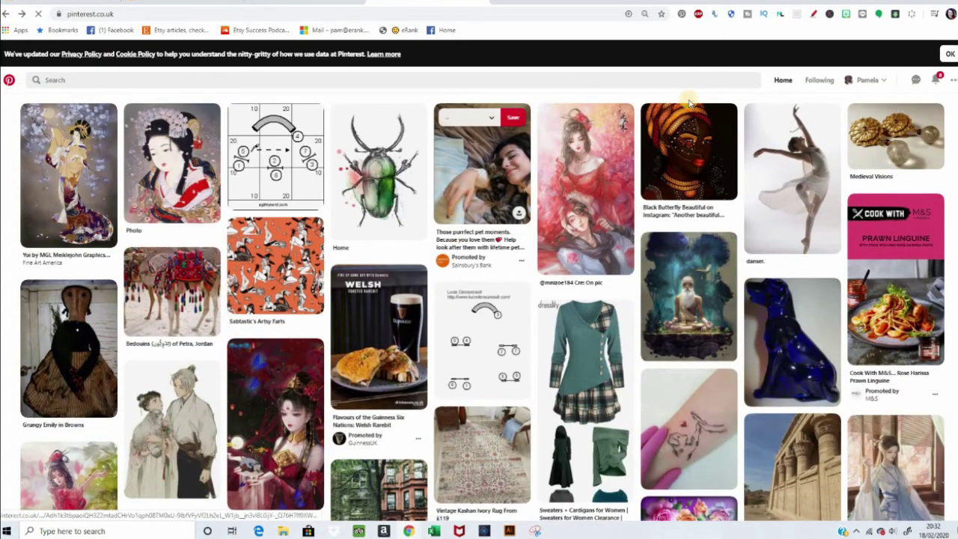
click(867, 80)
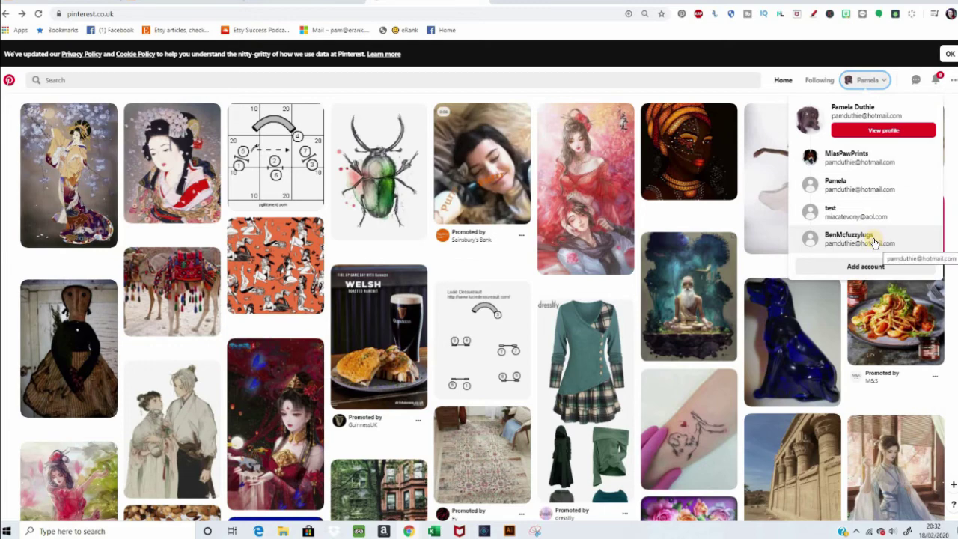
click(868, 188)
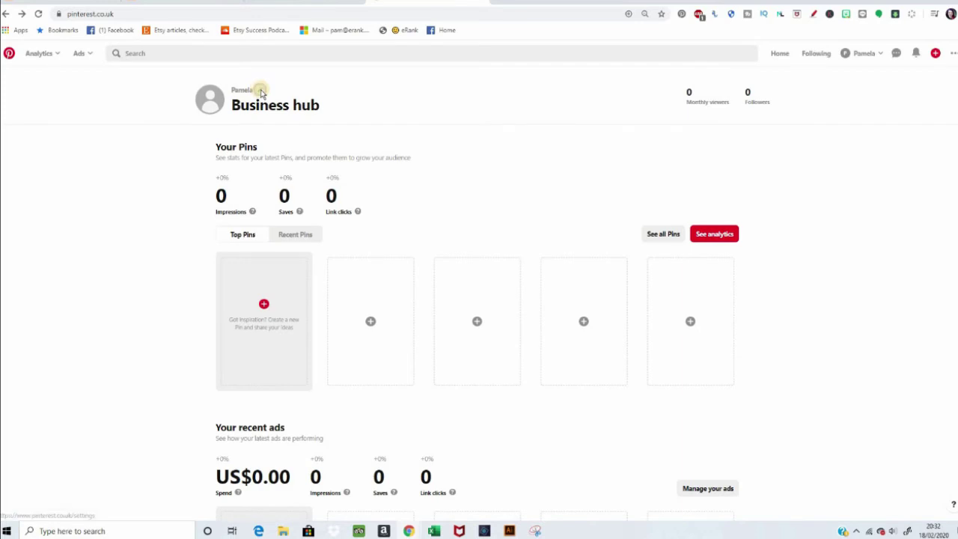
- Edit the business profile, set its display name to BenMcFUzzylugs, and save it
click(261, 91)
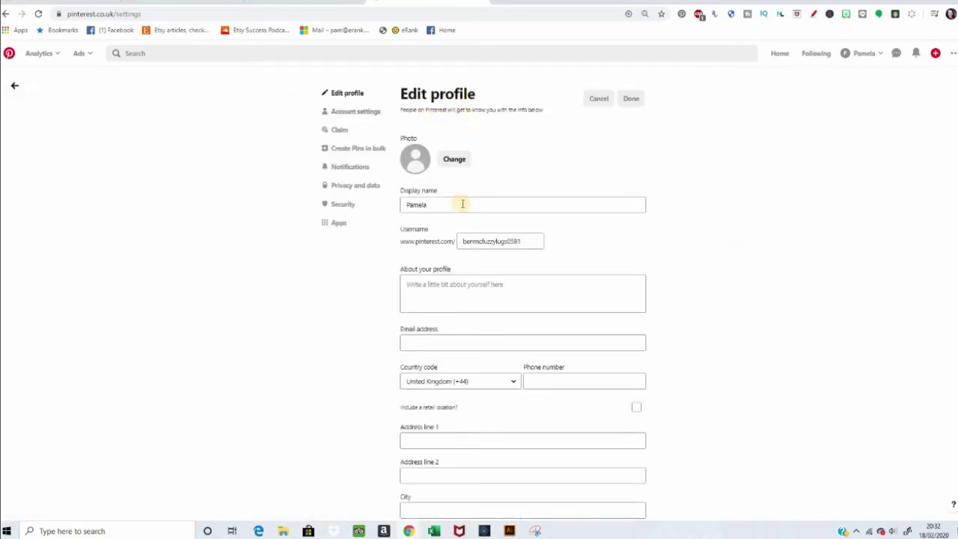
drag(426, 206, 364, 214)
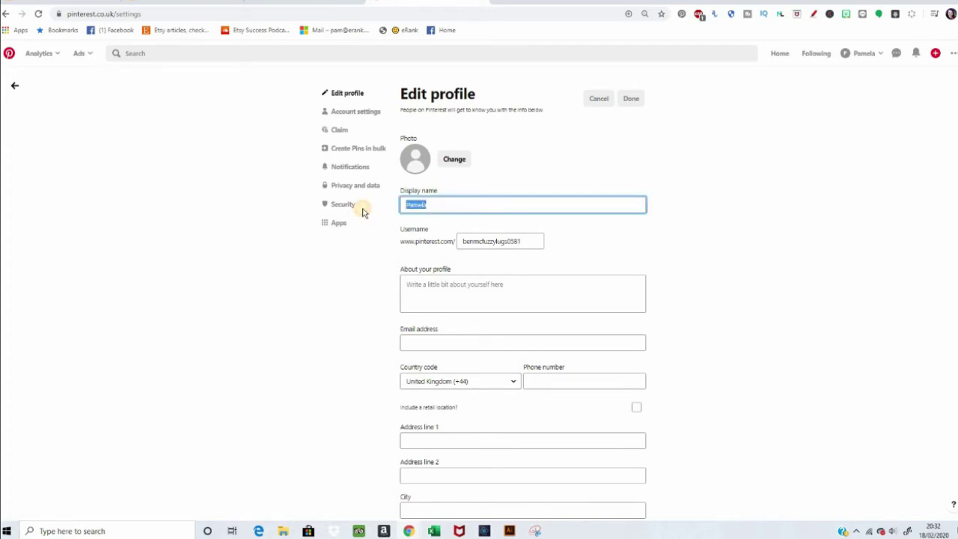
text(BenMcFUzzylu)
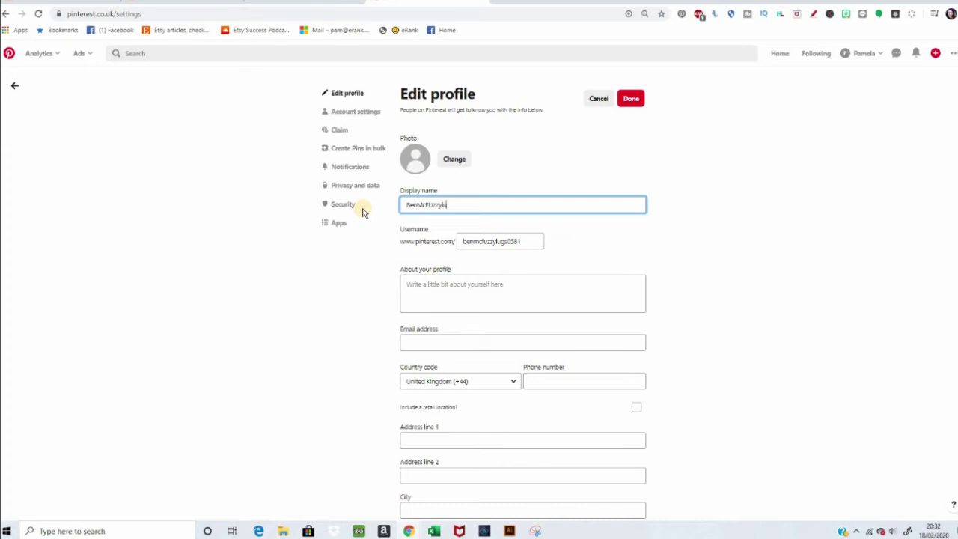
text(gs)
click(632, 99)
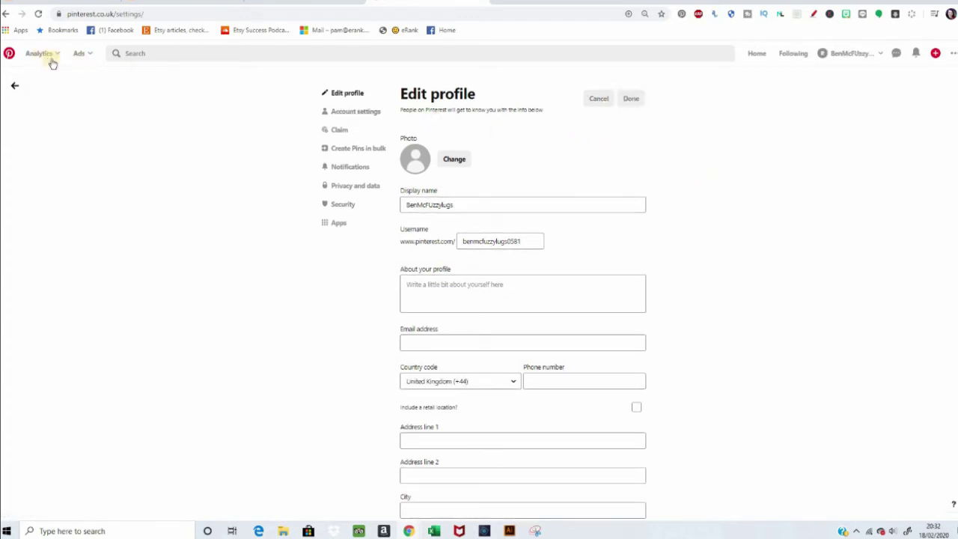
- Correct the capitalisation of the display name to BenMcFuzzylugs and save the profile
click(854, 56)
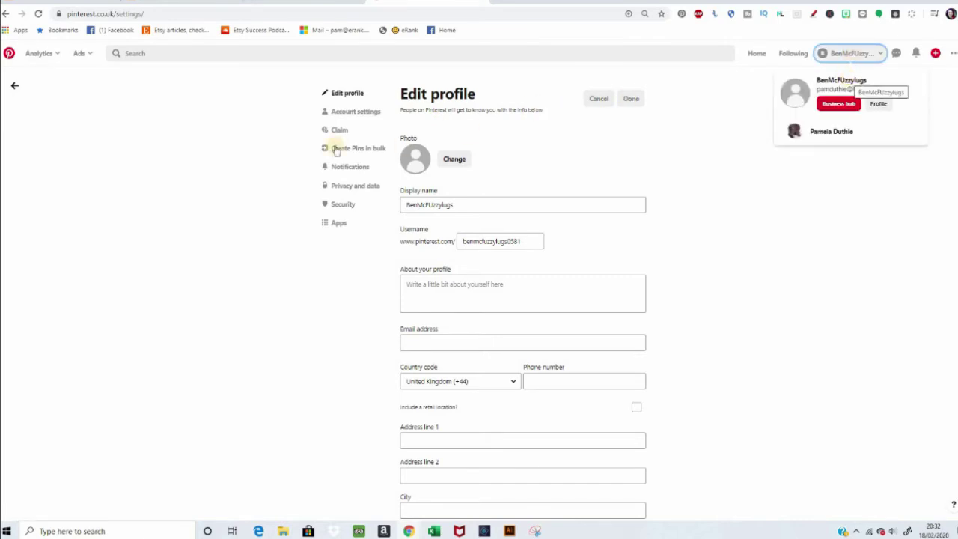
click(419, 209)
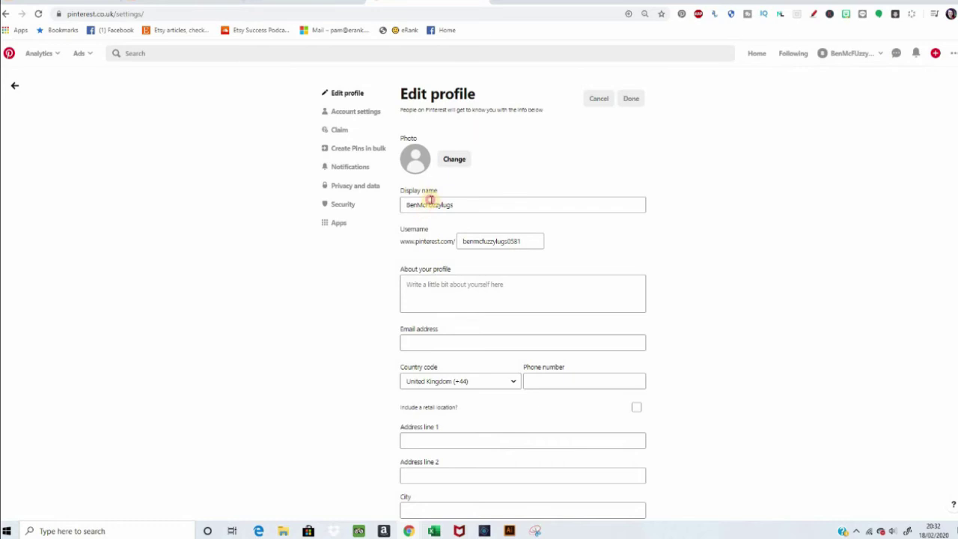
click(431, 201)
text(F)
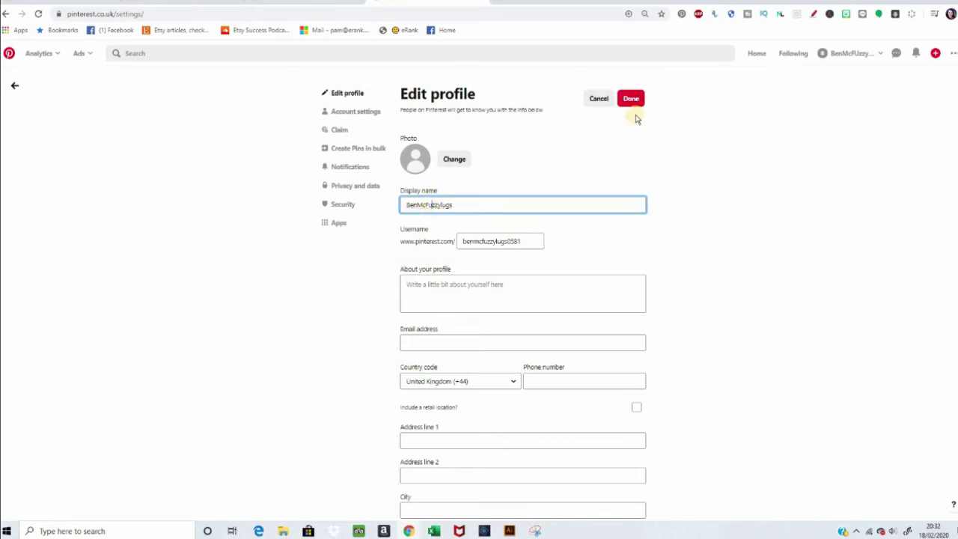
click(635, 103)
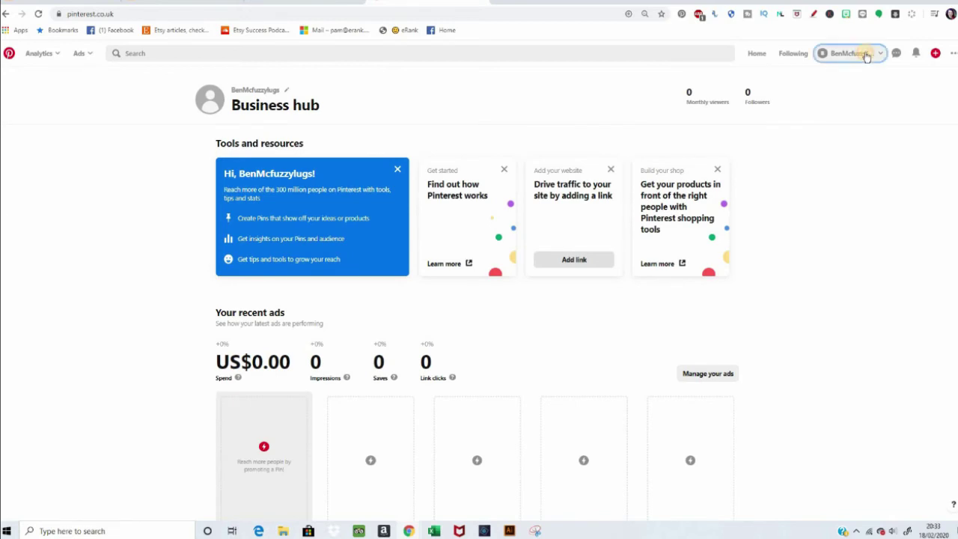
- Switch to the personal account, and from there to the MiasPawPrints business account
click(865, 54)
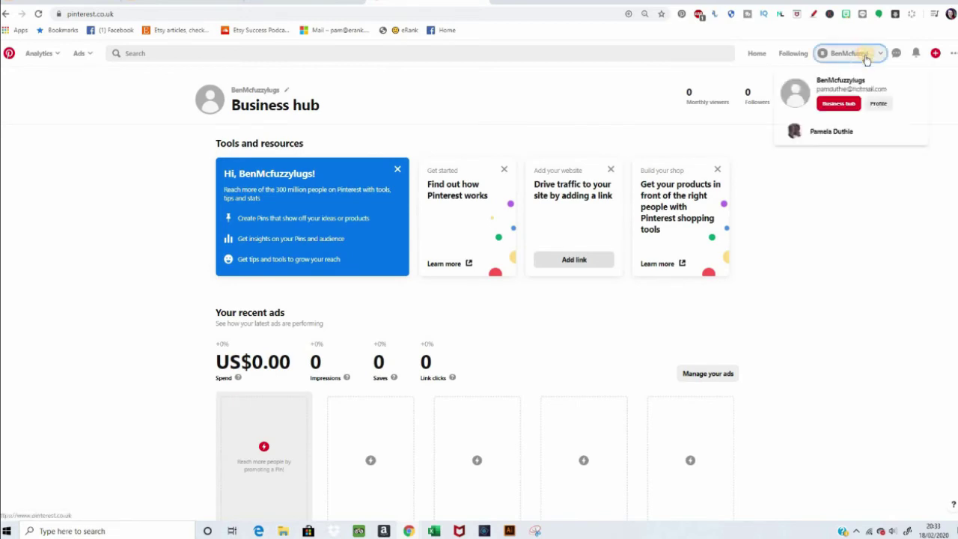
click(843, 135)
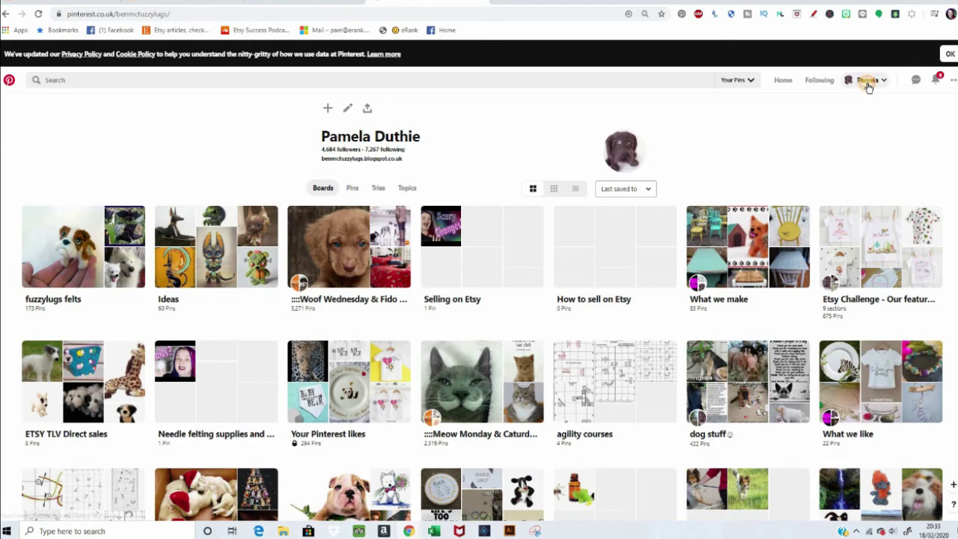
click(868, 83)
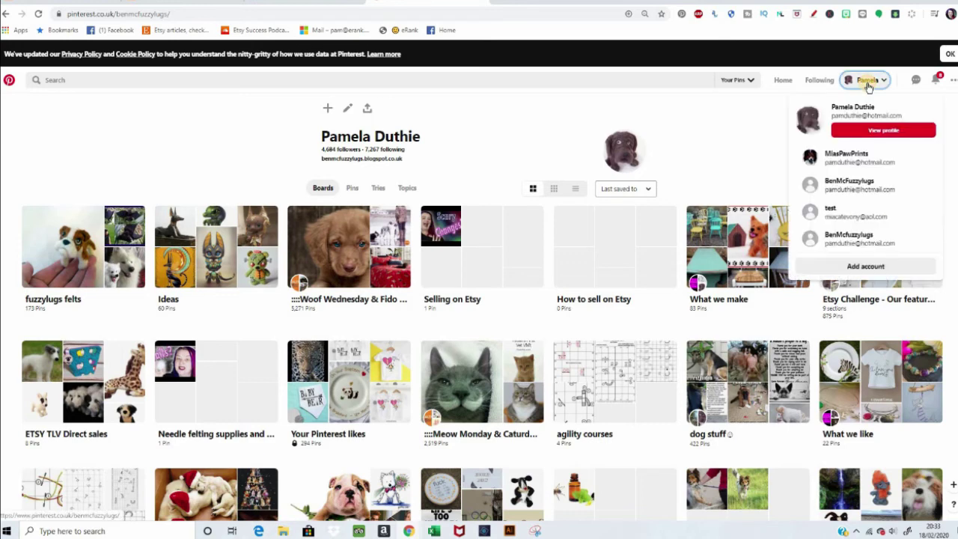
click(871, 161)
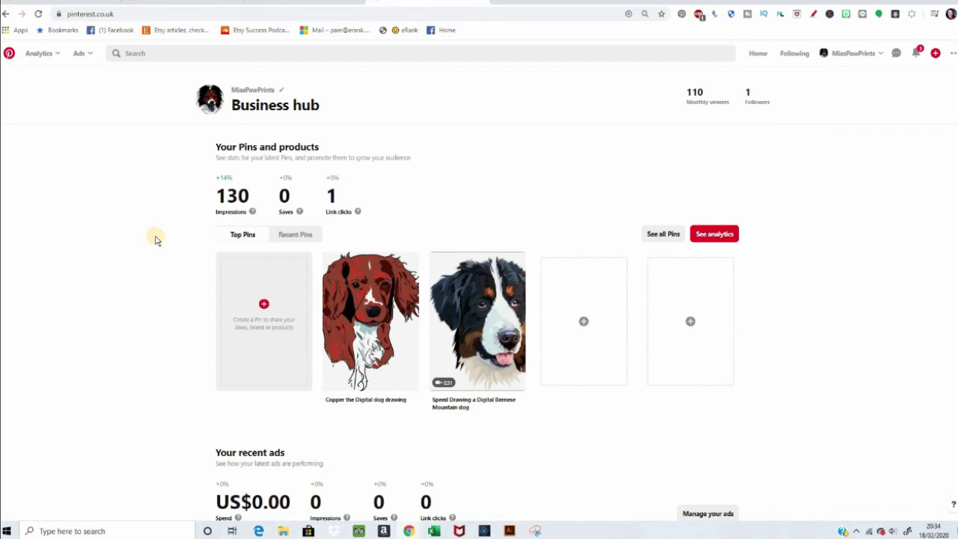
- Look through the MiasPawPrints Business hub, view all of its Pins, and return to the hub
scroll(156, 240, down, 1)
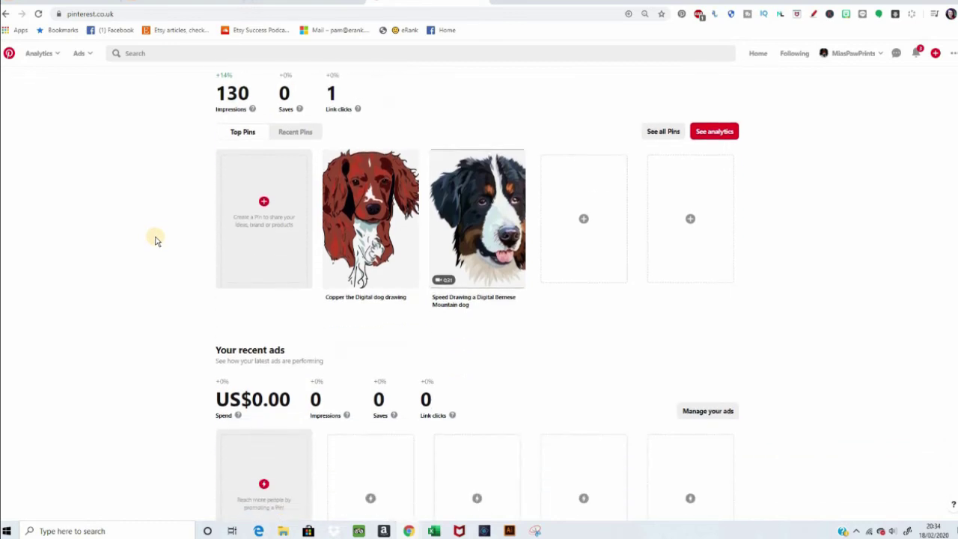
scroll(156, 239, down, 3)
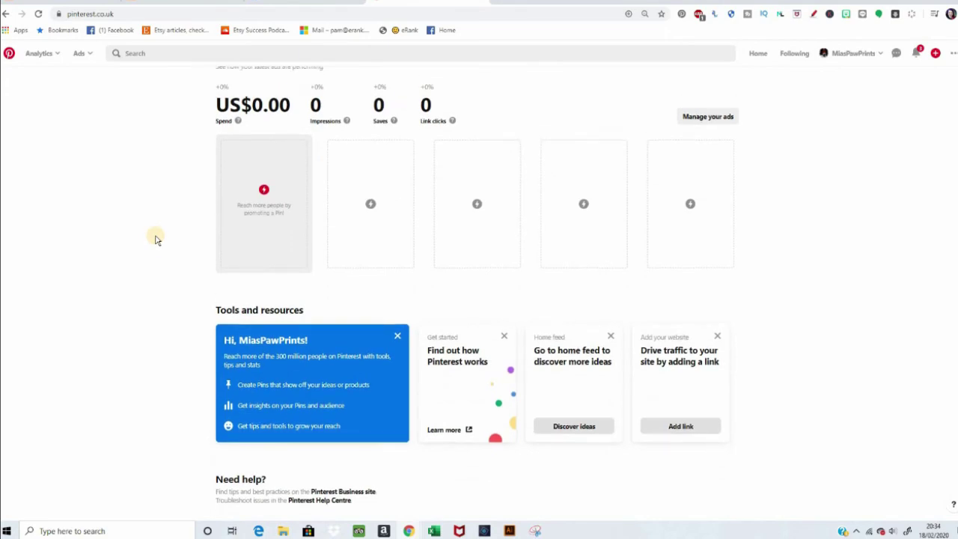
scroll(156, 238, up, 4)
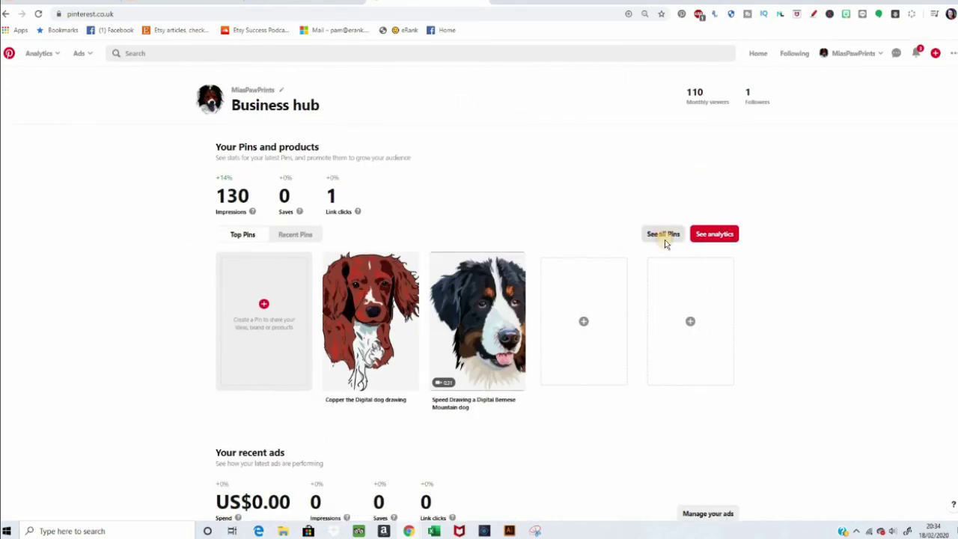
click(663, 237)
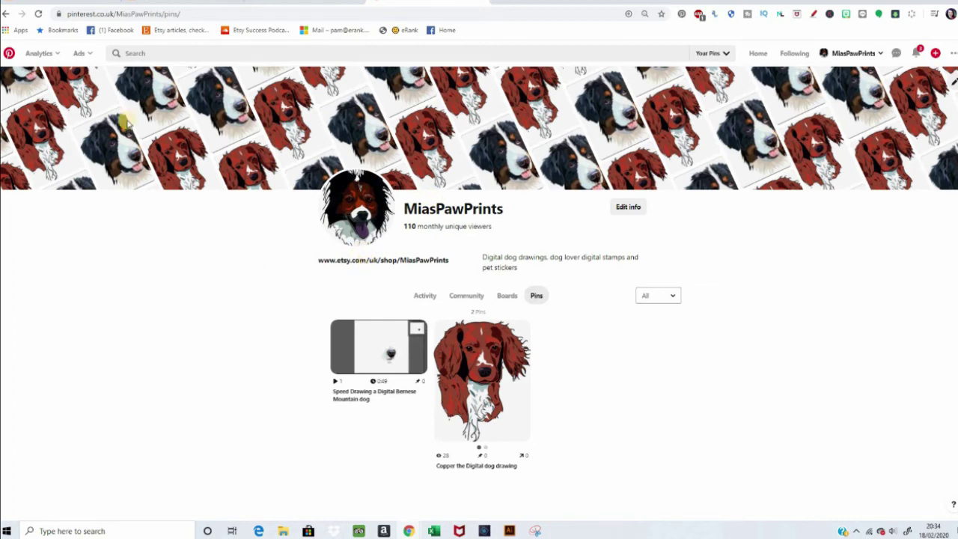
click(7, 13)
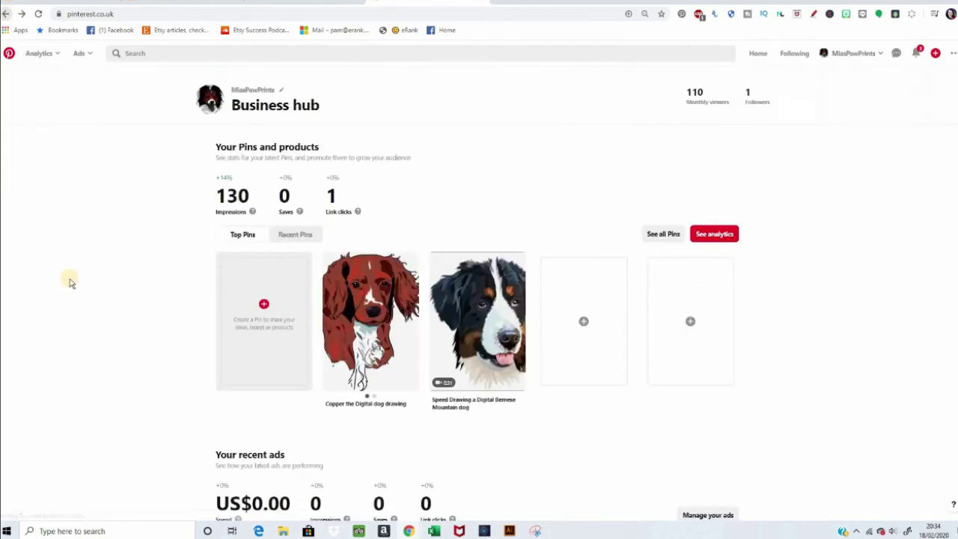
- Open the MiasPawPrints analytics overview and examine its impressions chart, audience figures, top boards and top Pins
click(721, 236)
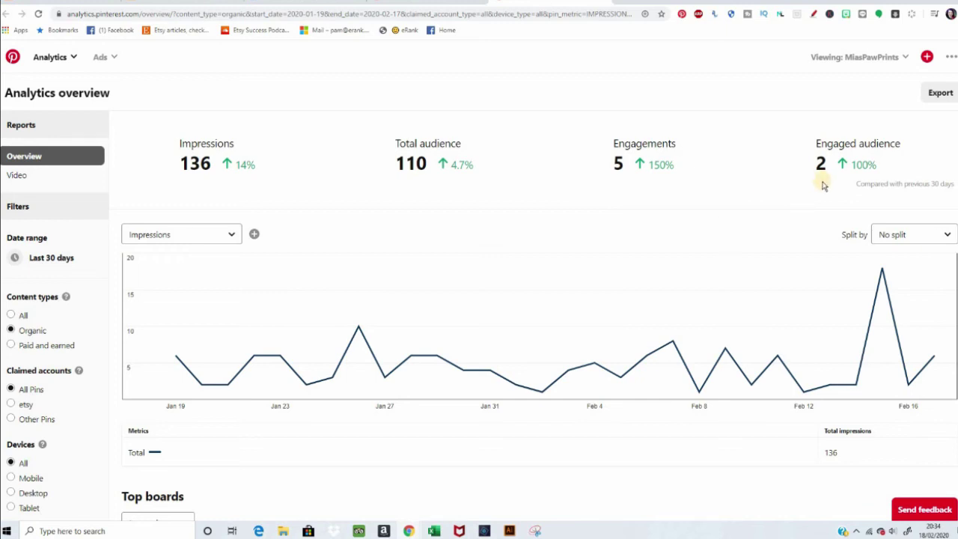
scroll(663, 242, down, 3)
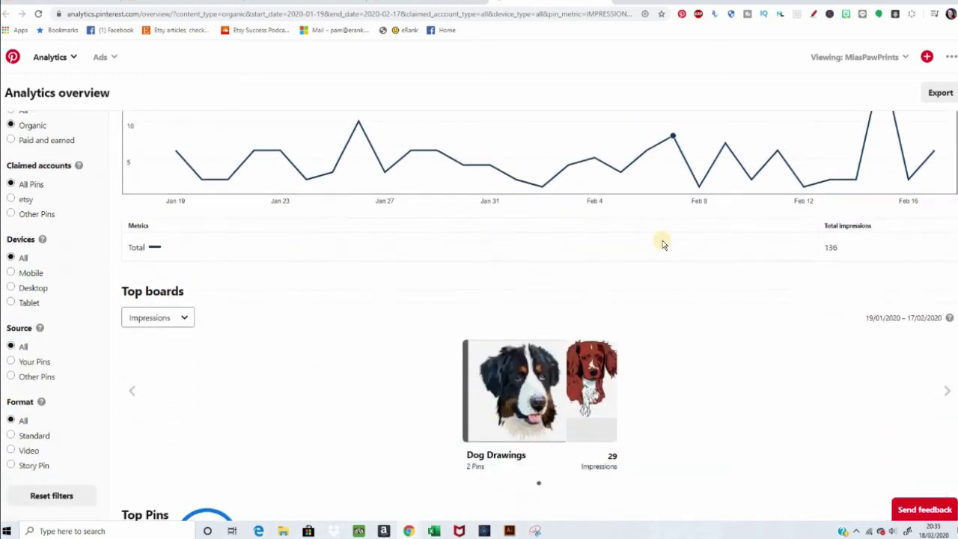
scroll(663, 240, down, 2)
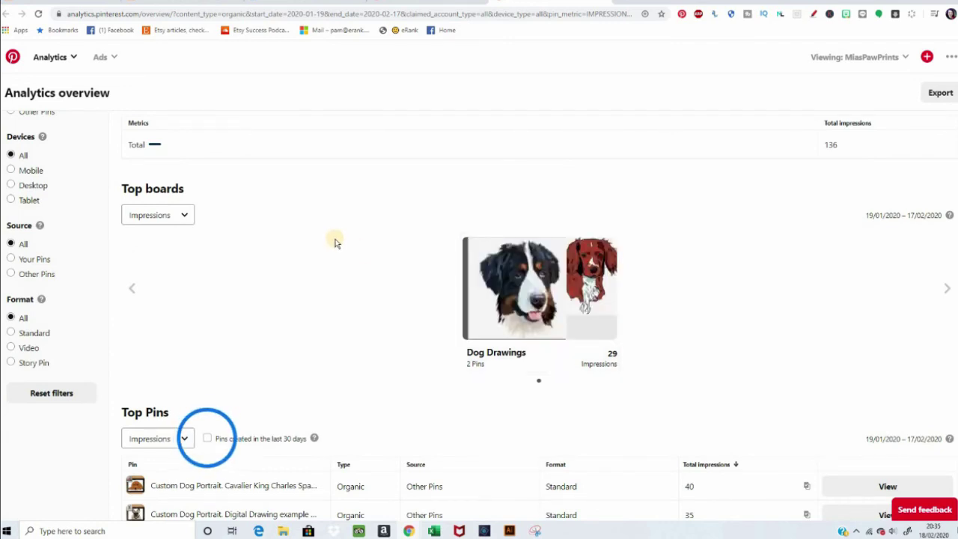
scroll(335, 245, down, 3)
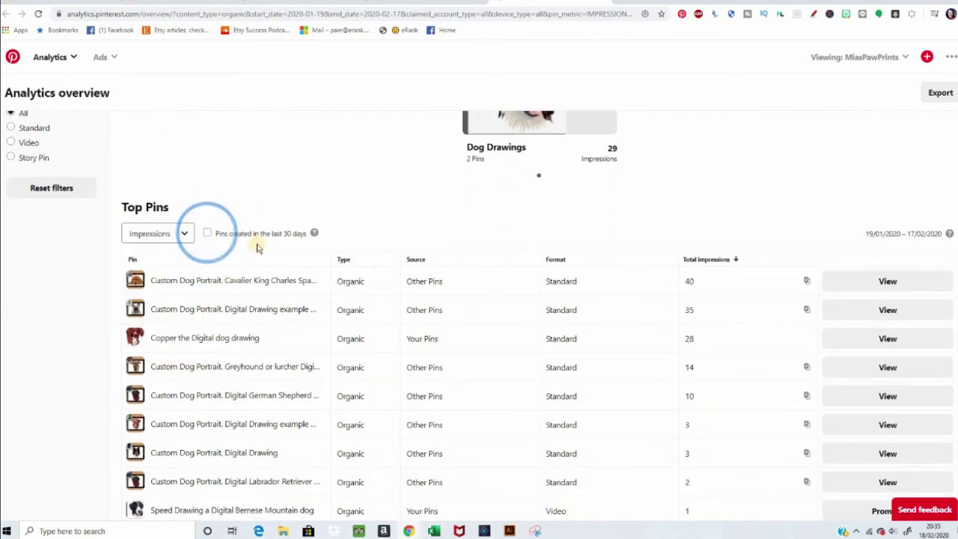
scroll(297, 163, down, 1)
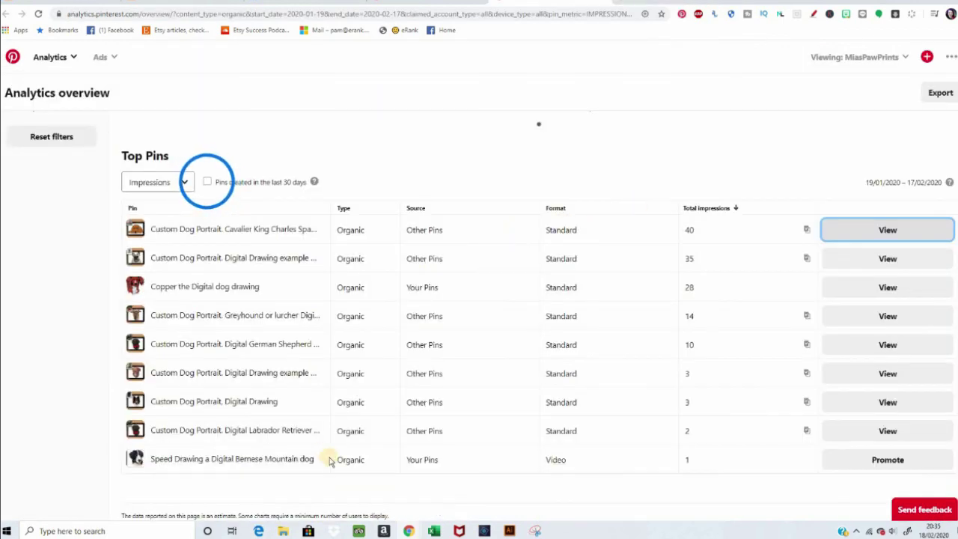
scroll(867, 249, down, 2)
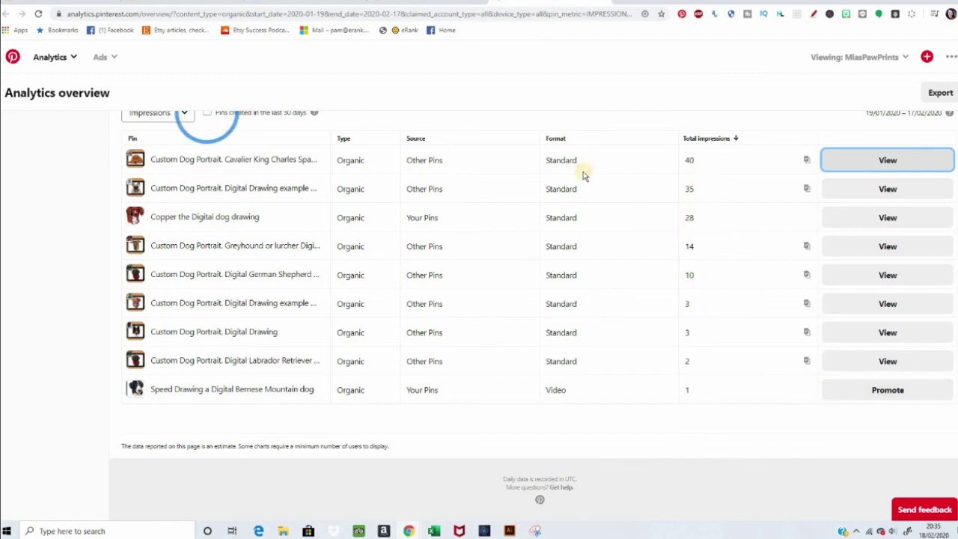
scroll(584, 173, up, 8)
scroll(587, 176, up, 2)
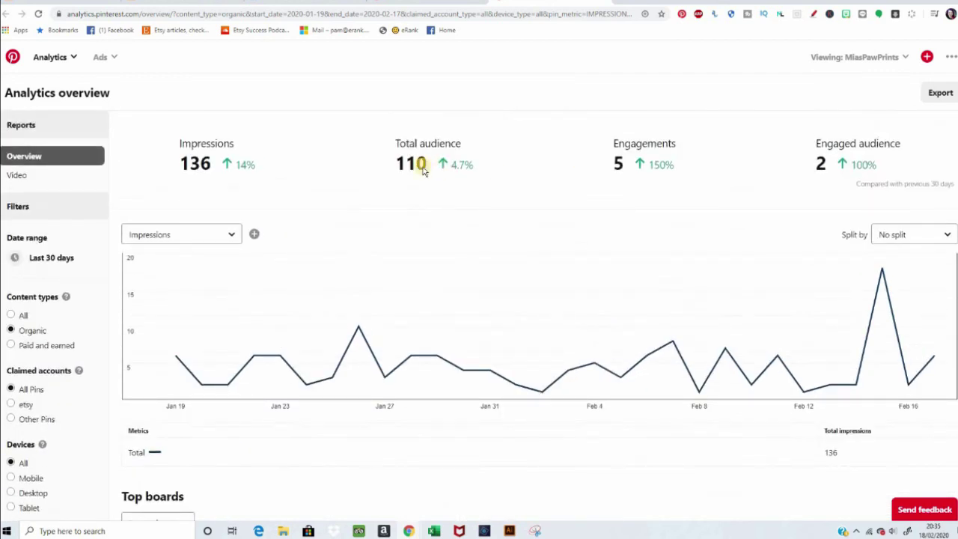